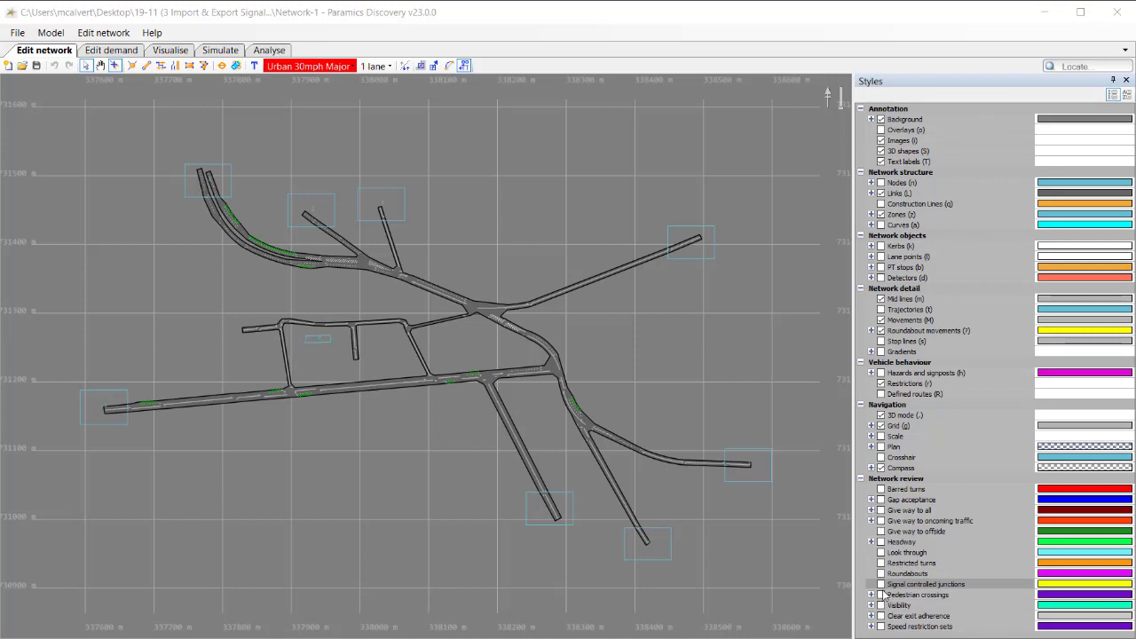
Highlight the signal controlled junctions on the network and display the Inspector in place of the Styles list
click(882, 585)
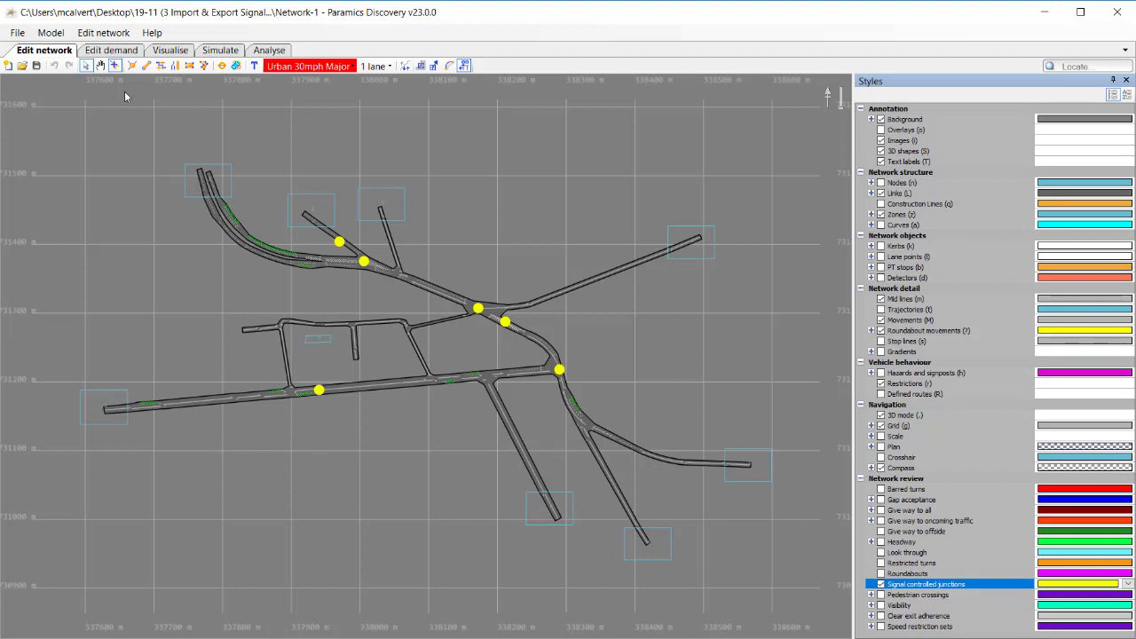
click(103, 33)
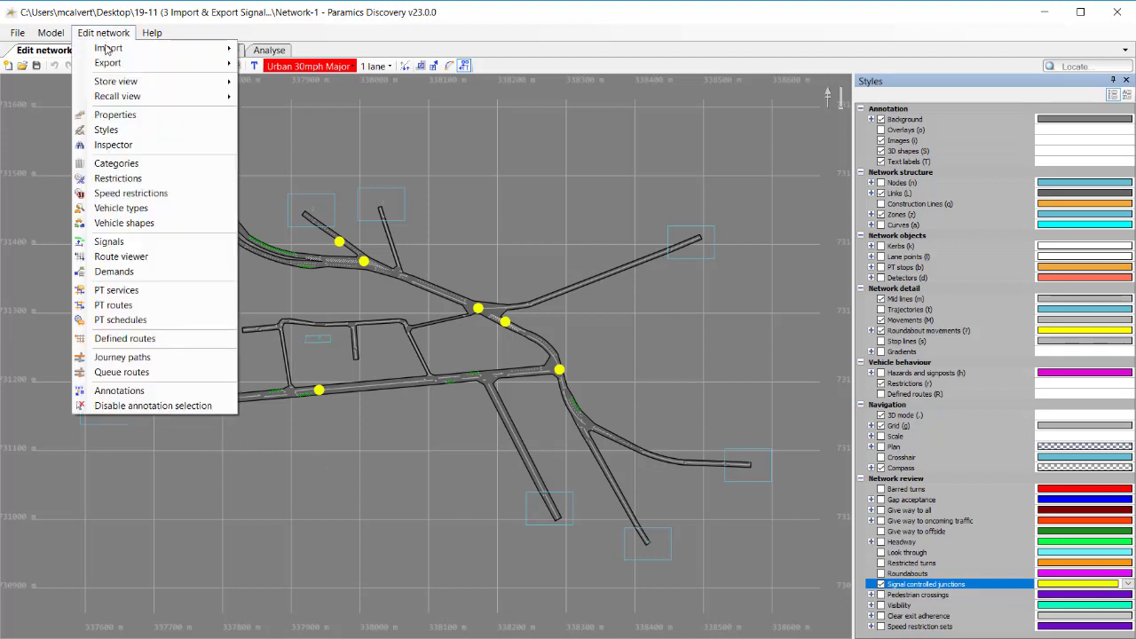
click(112, 144)
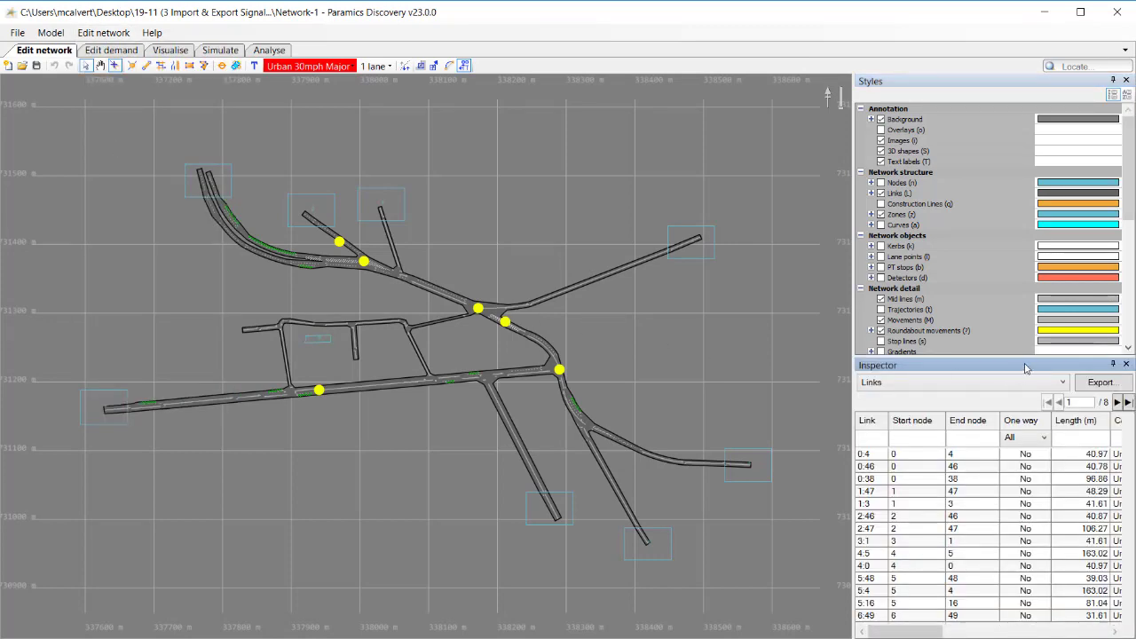
click(1114, 81)
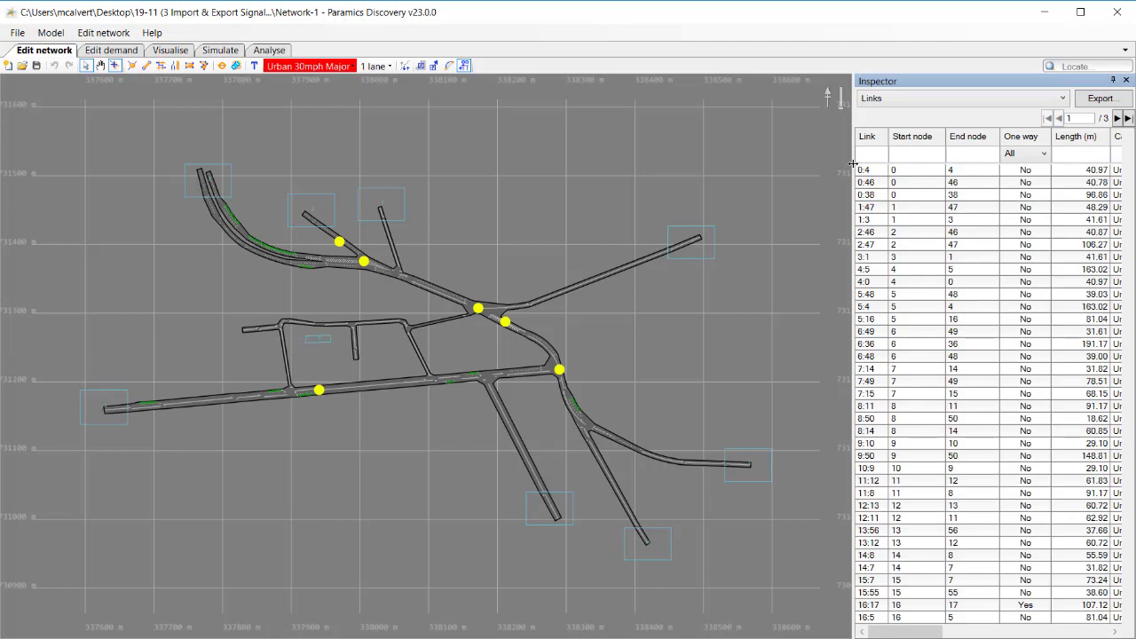
Widen the Inspector and list the network's signal timings in it
drag(850, 173, 742, 213)
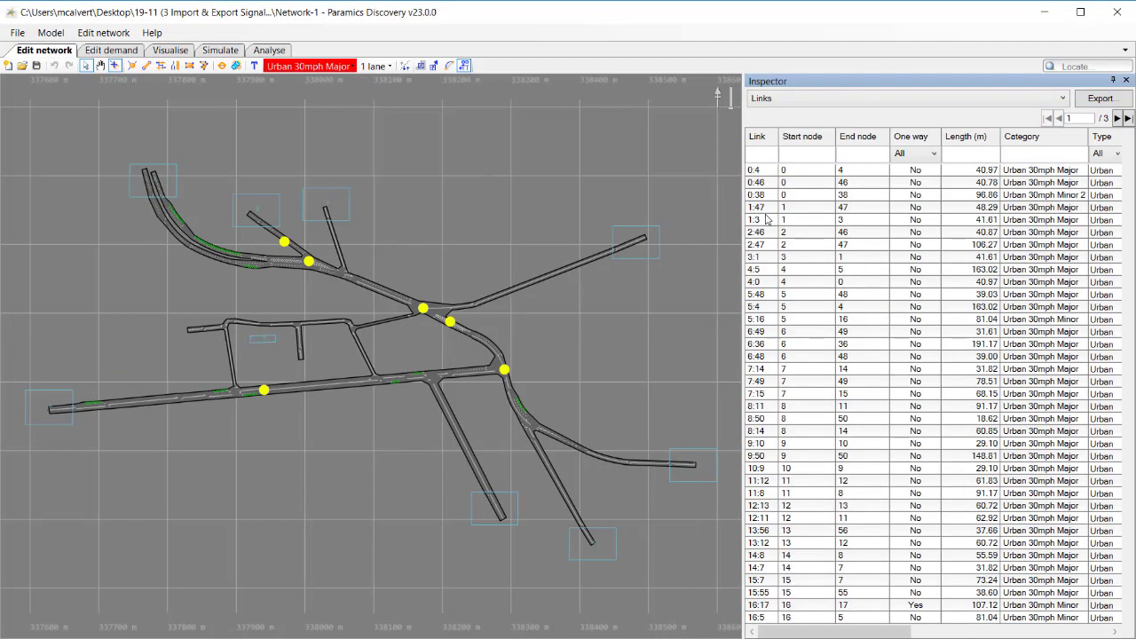
click(1054, 98)
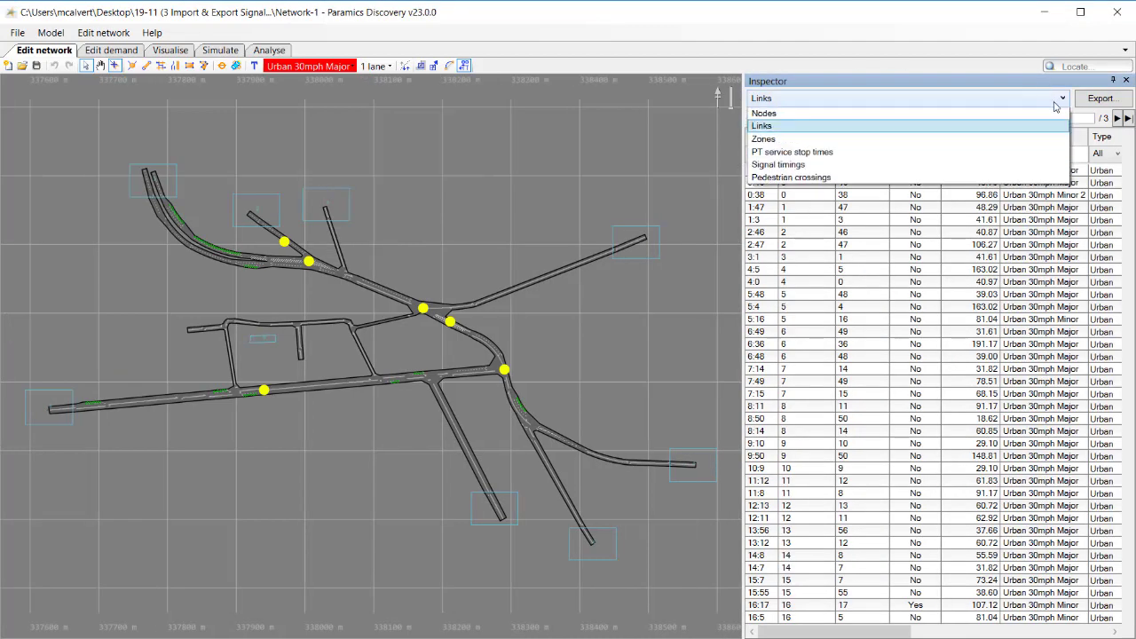
click(895, 168)
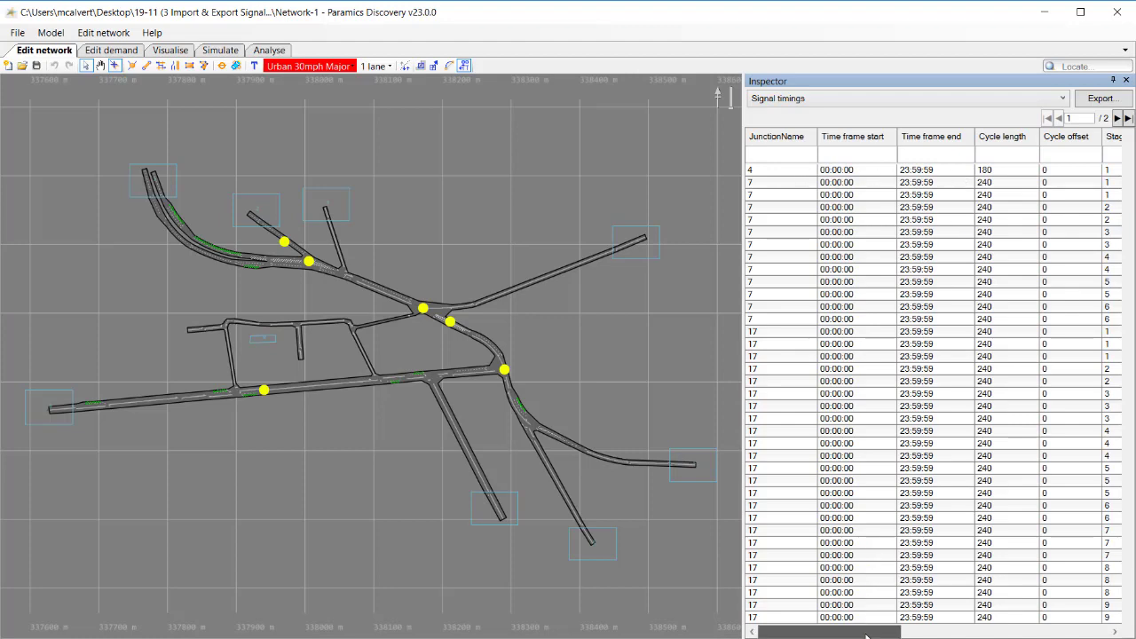
mouse_move(872, 631)
mouse_down()
mouse_move(1089, 634)
mouse_move(879, 632)
mouse_up()
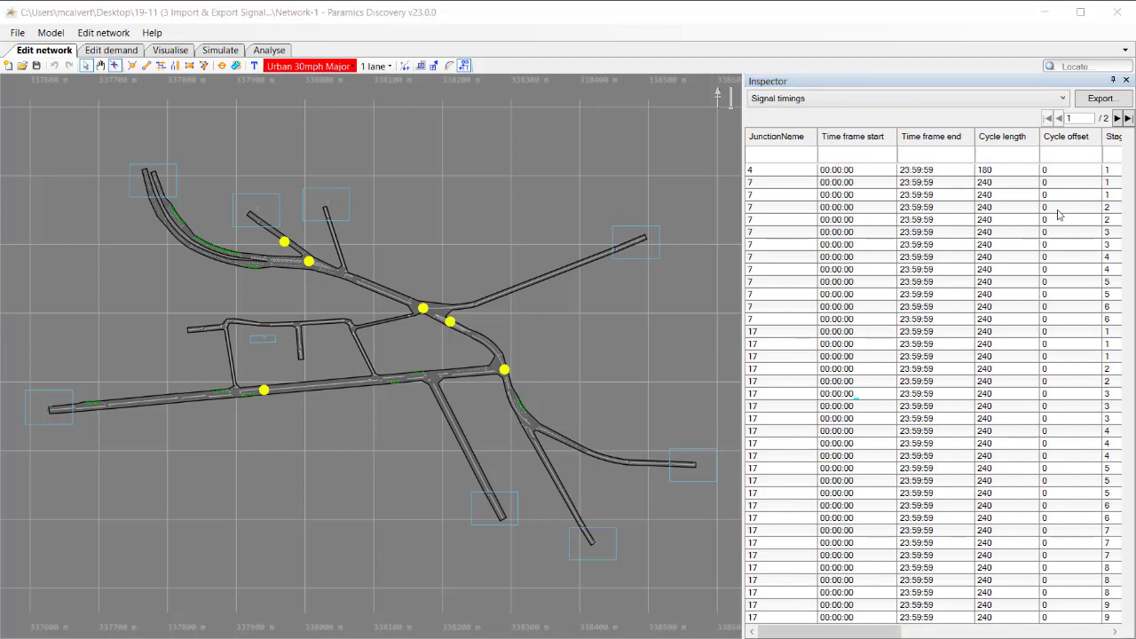
Export the Inspector's signal timings to a CSV file named "Signal timings inspector" in the model folder
click(1100, 99)
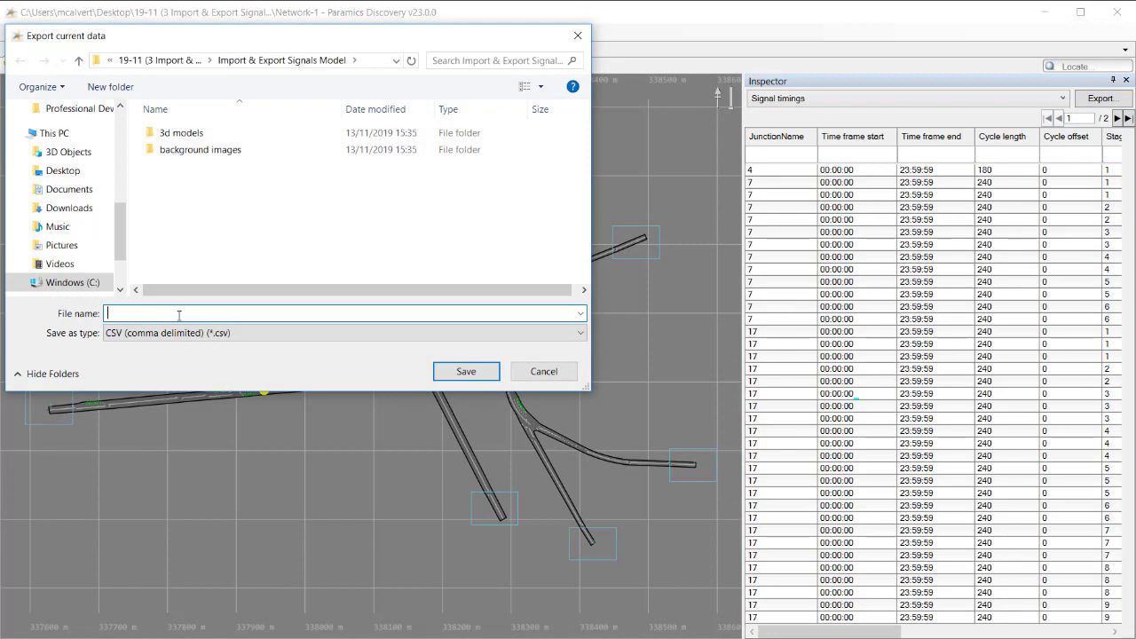
text(Signal timings)
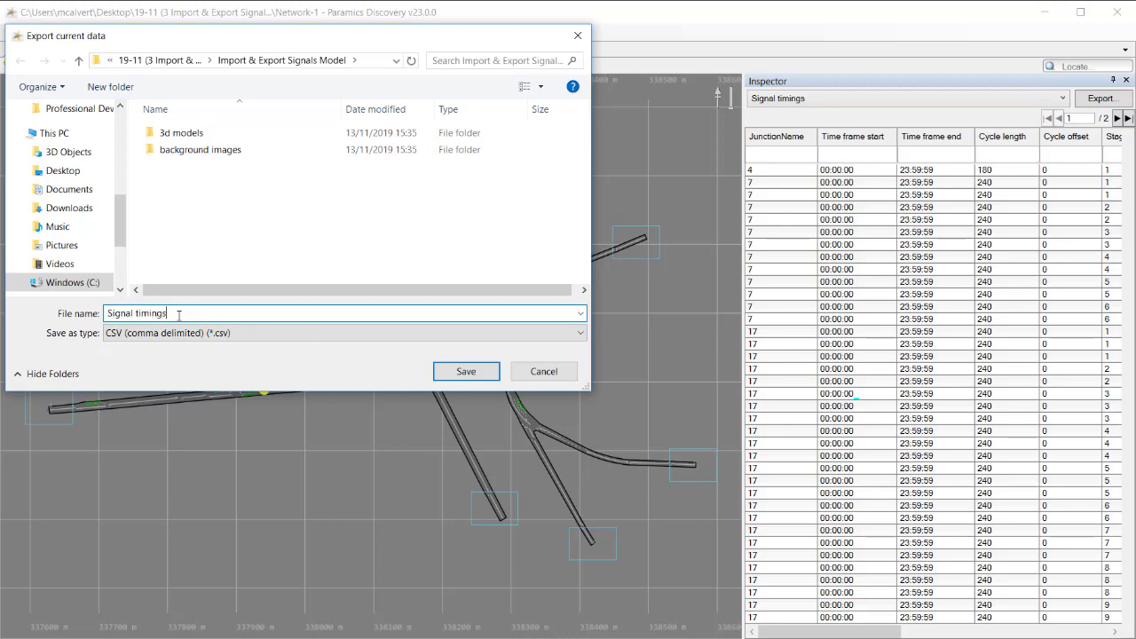
text( inspector)
click(466, 371)
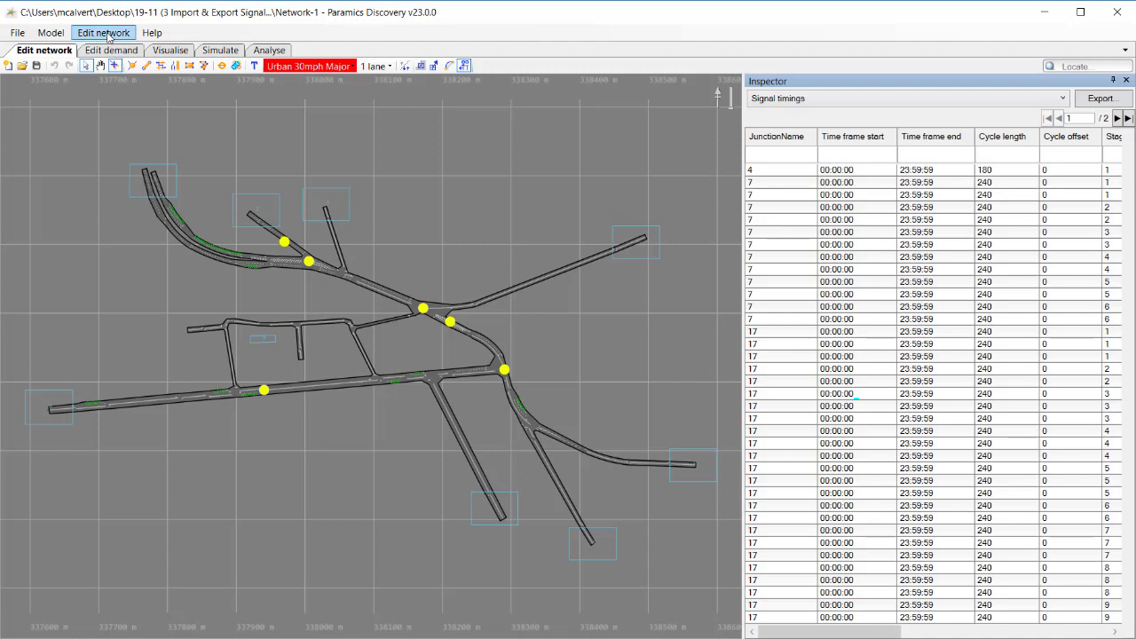
Export the network features as CSV with only Signal timings included, using the file name prefix Network-1
click(106, 34)
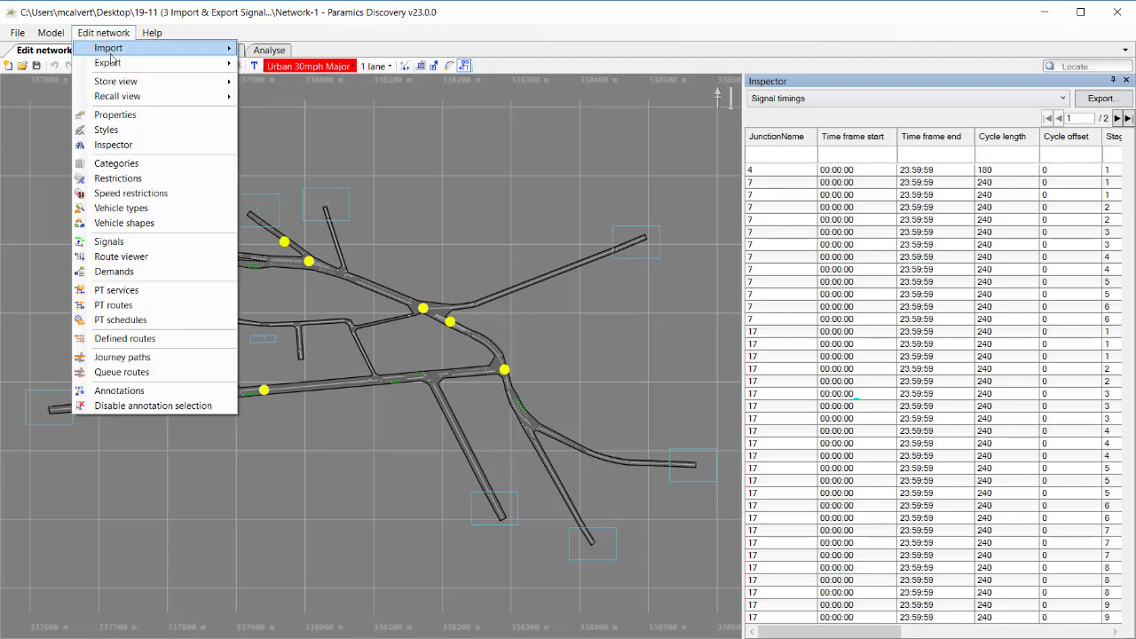
mouse_move(112, 65)
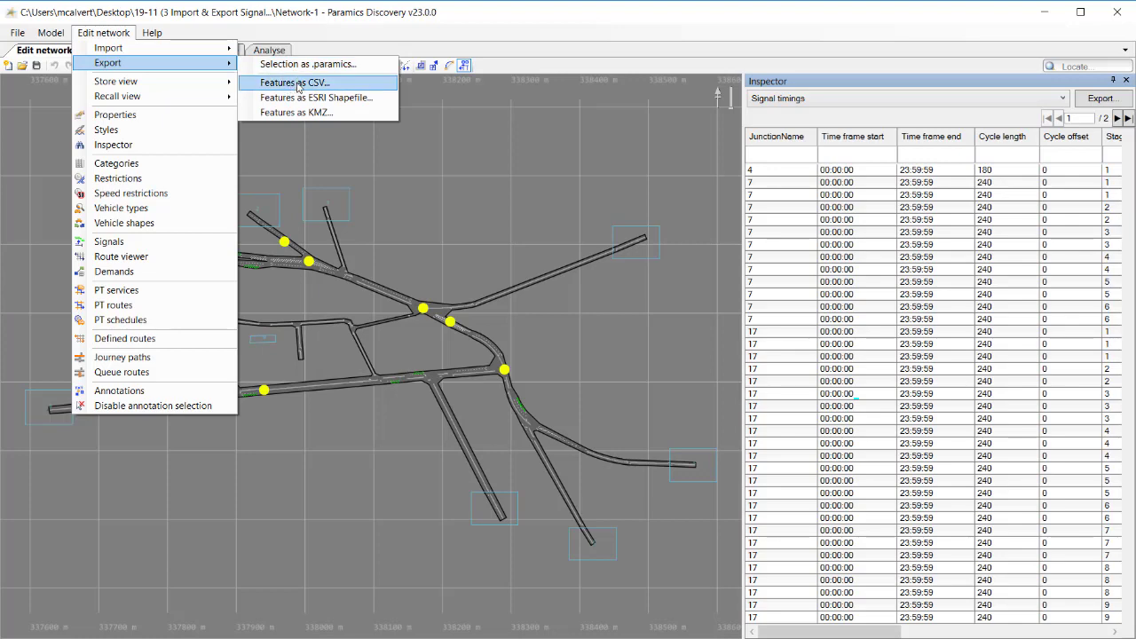
click(297, 83)
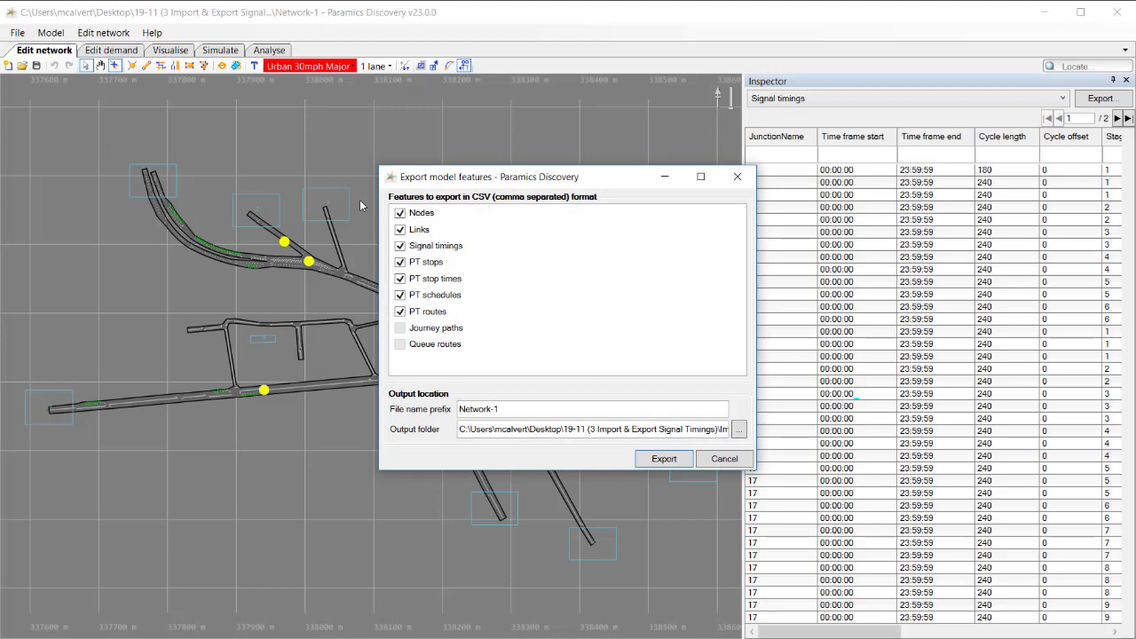
drag(493, 177, 410, 148)
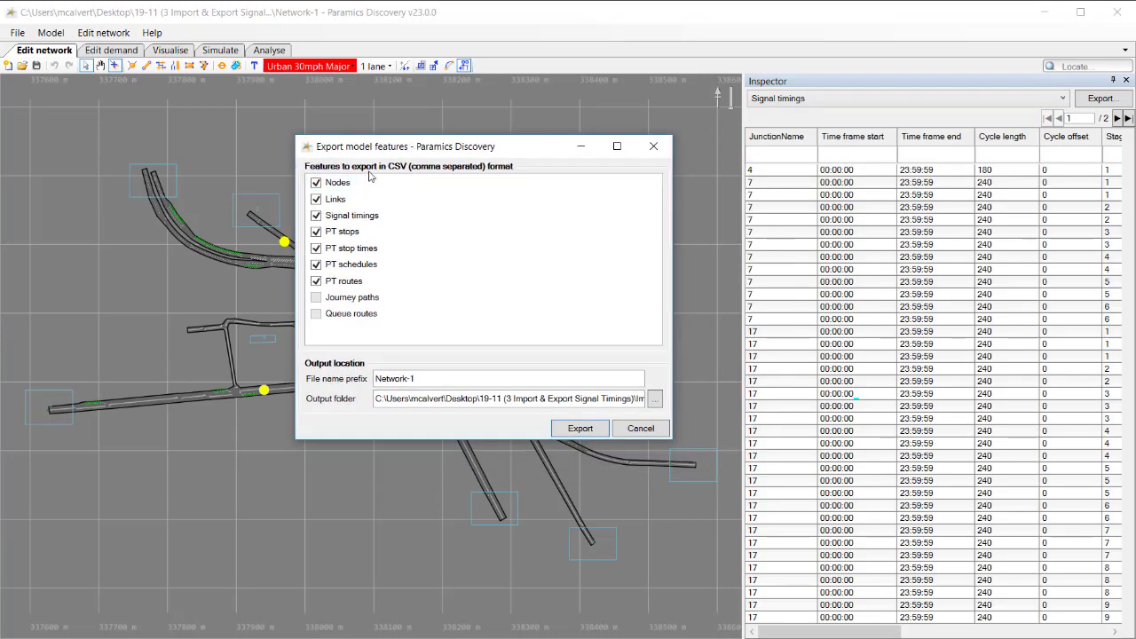
click(315, 183)
click(316, 198)
click(316, 232)
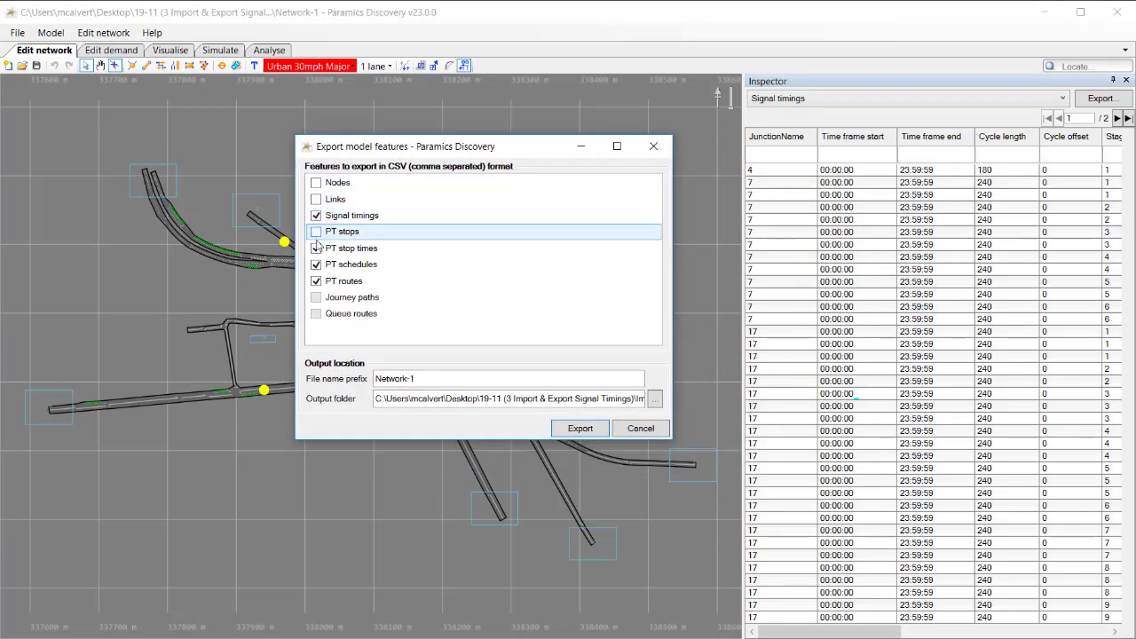
click(316, 248)
click(316, 265)
click(316, 280)
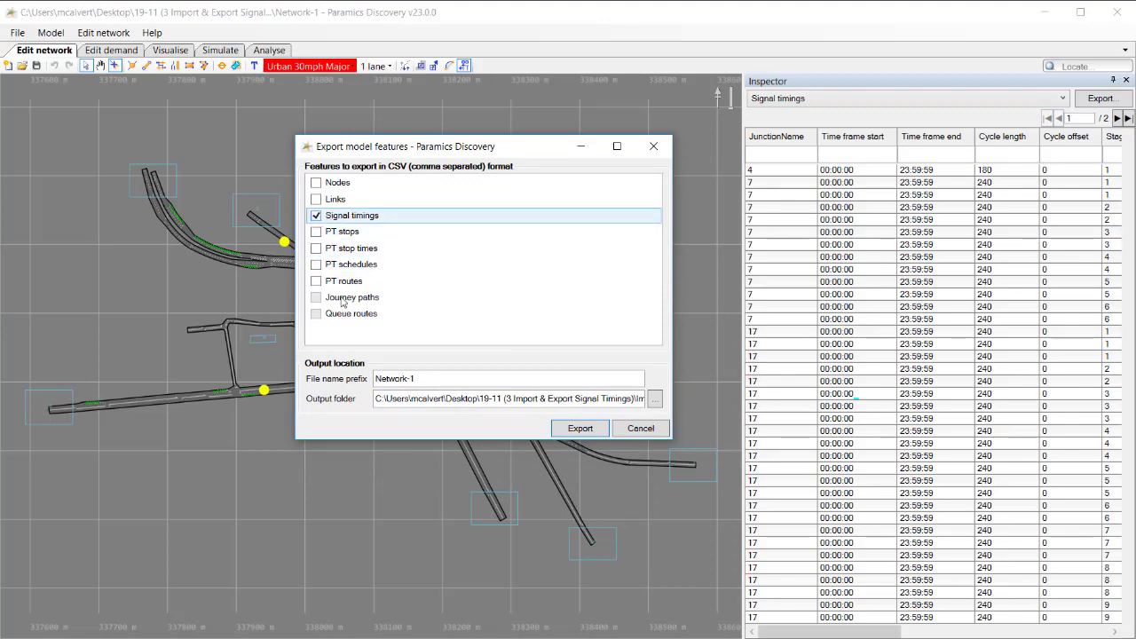
click(588, 429)
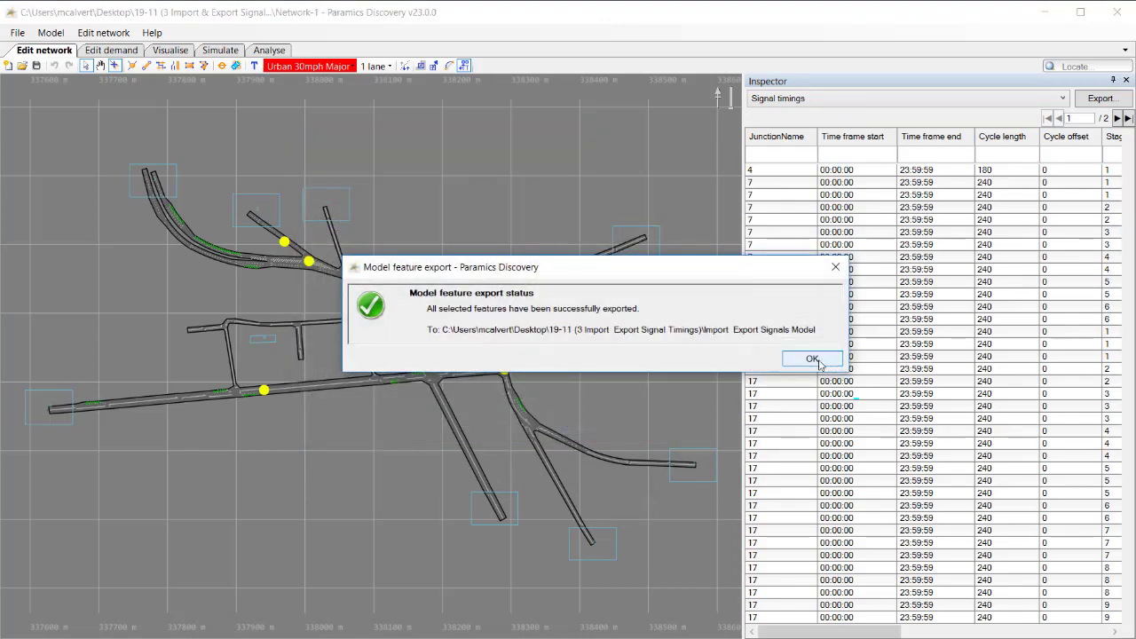
click(819, 363)
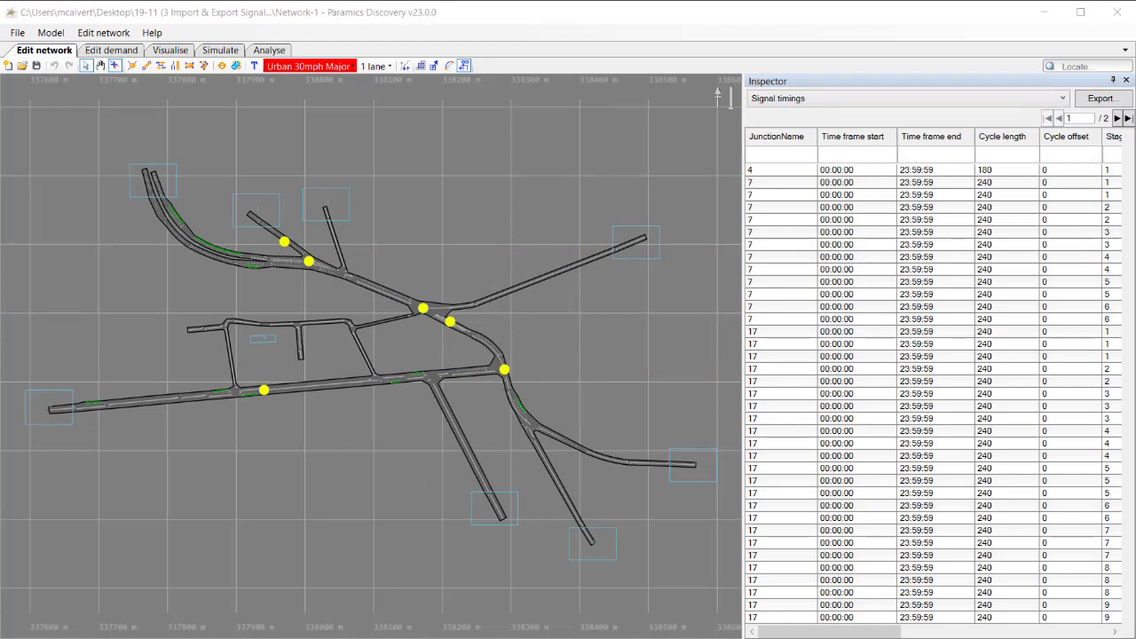
Open Network-1 Signal timings.csv and Signal timings inspector.csv from the model folder in Excel and compare their contents
click(258, 638)
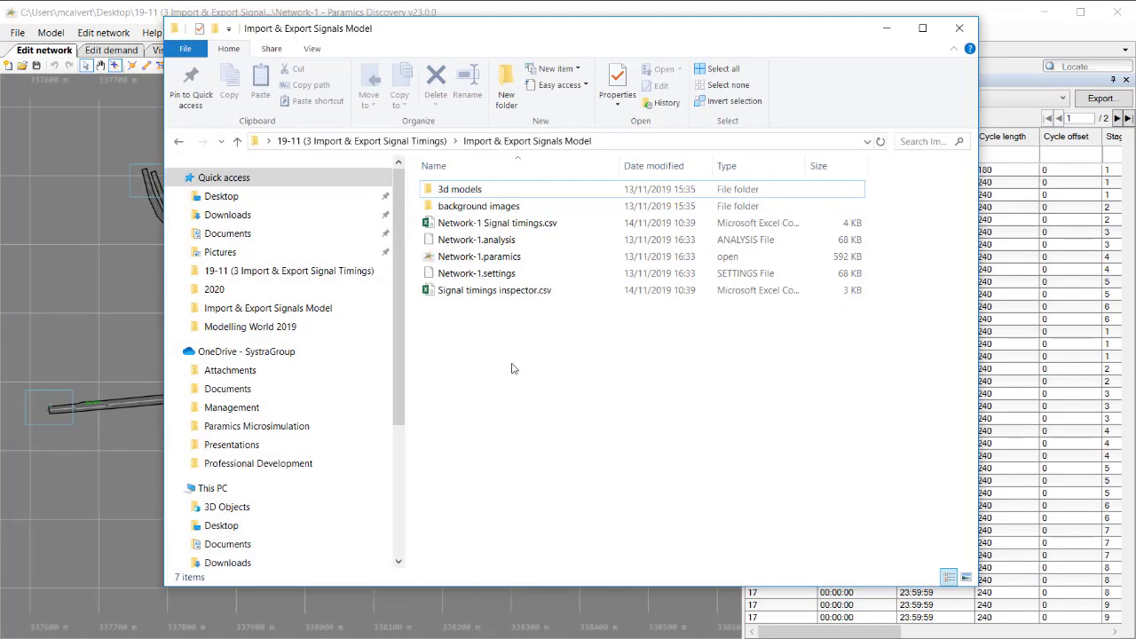
click(454, 228)
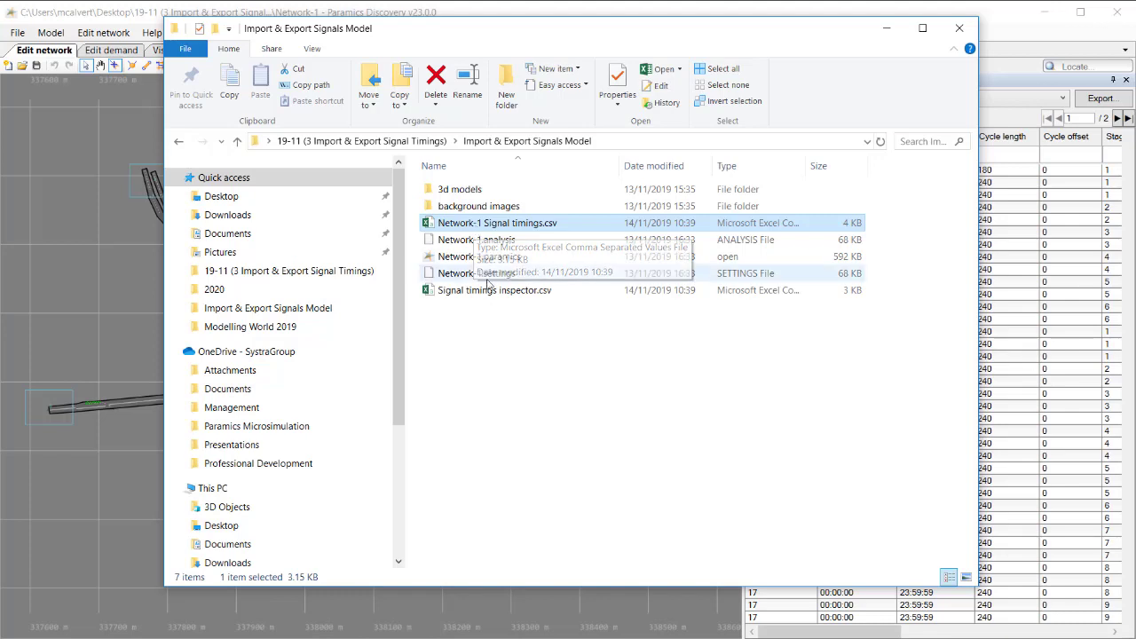
click(462, 293)
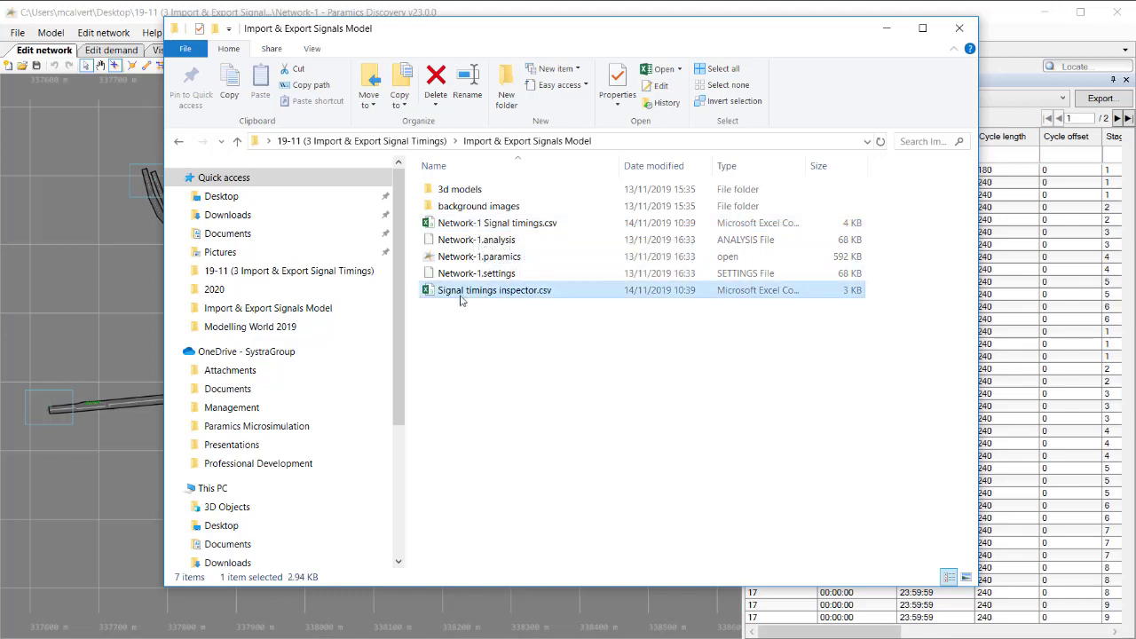
double_click(479, 223)
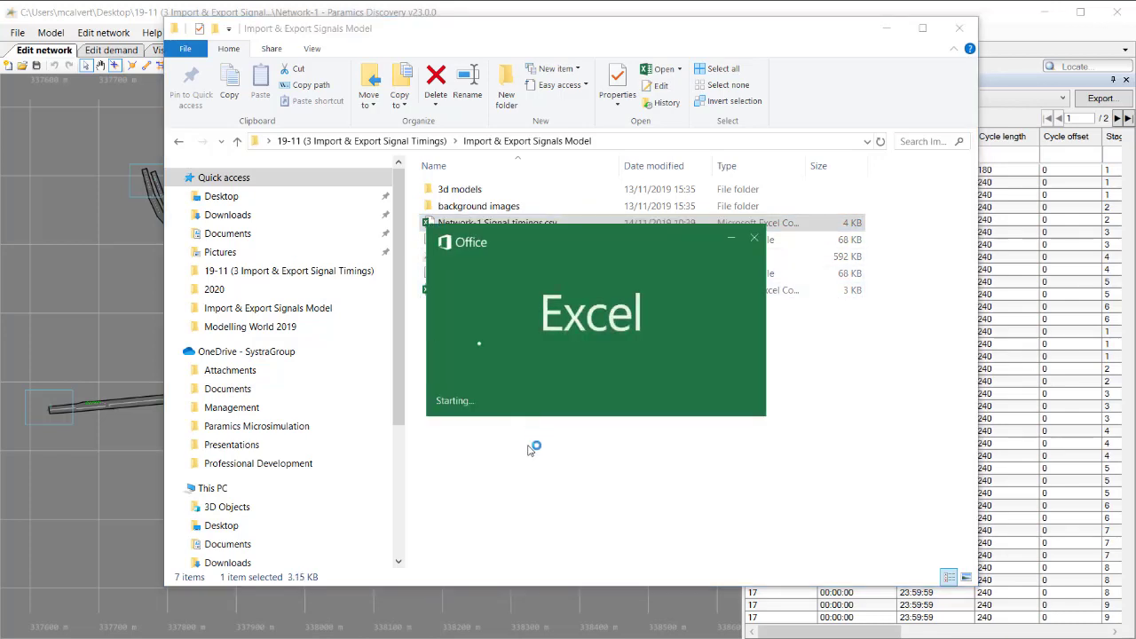
click(501, 293)
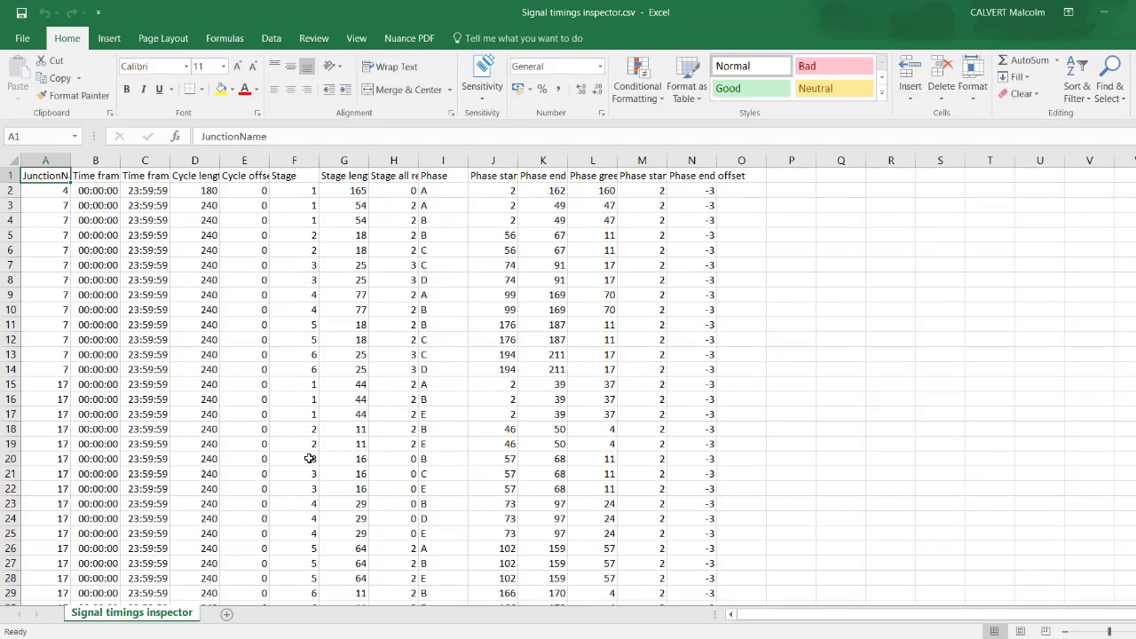
mouse_move(464, 612)
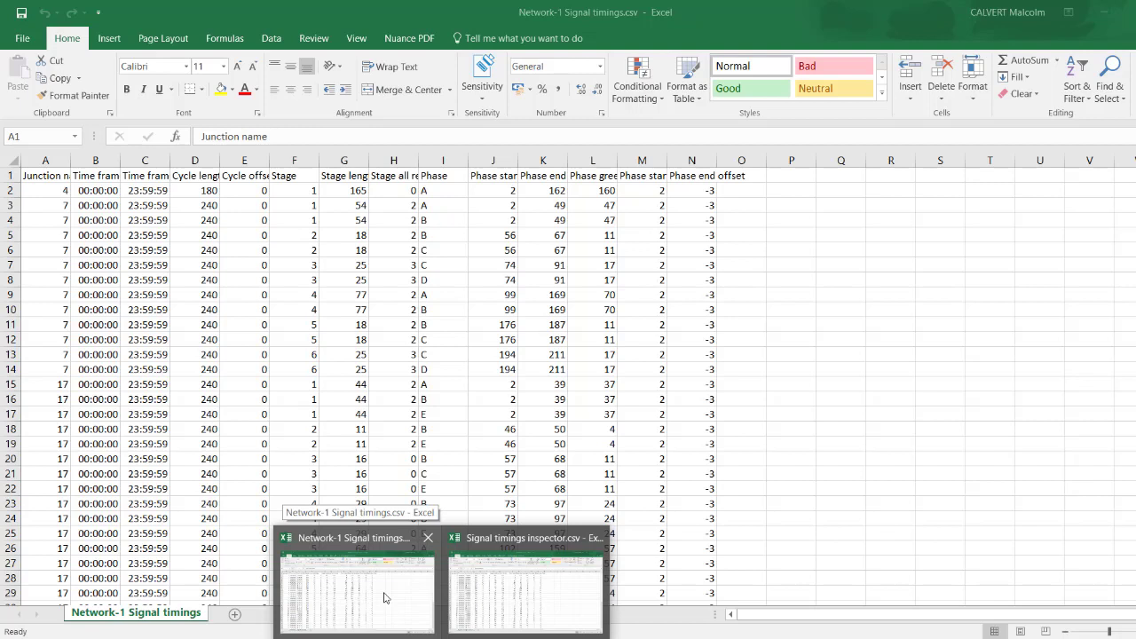
click(385, 597)
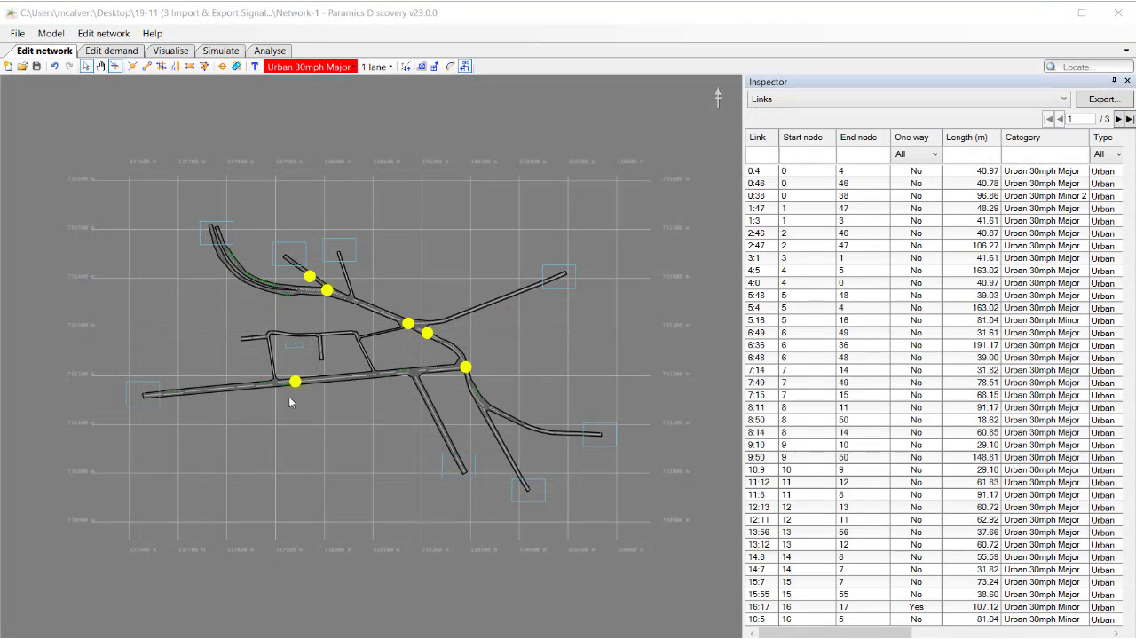
Switch back to Paramics Discovery and open the signals editor for node 4 on the southern road
scroll(276, 394, up, 3)
scroll(276, 393, up, 2)
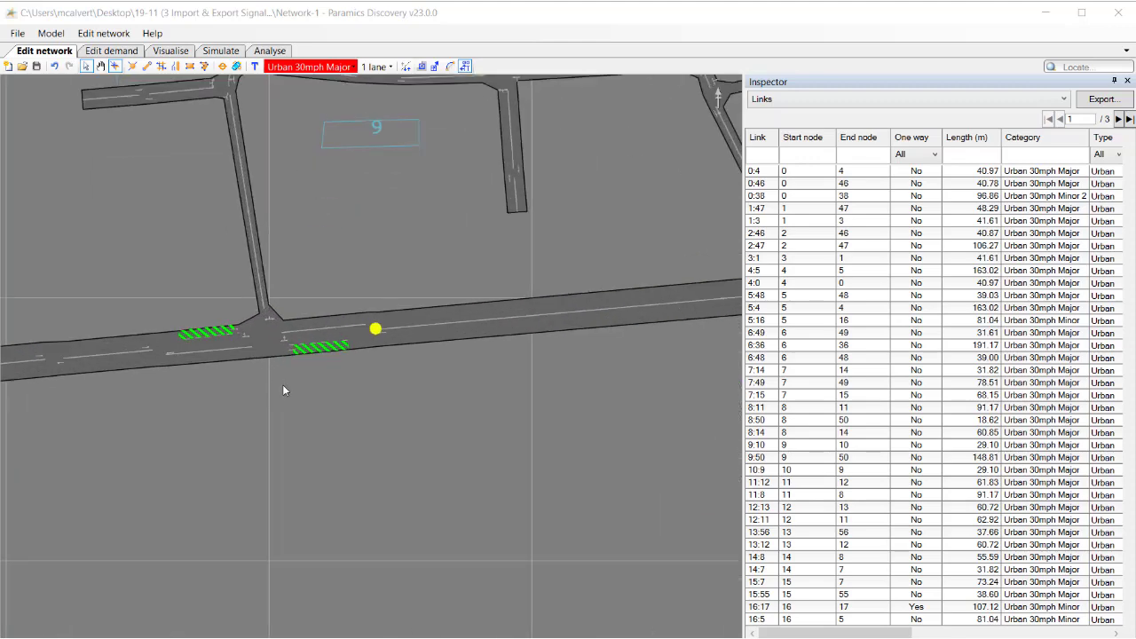
scroll(406, 388, up, 2)
scroll(383, 345, up, 2)
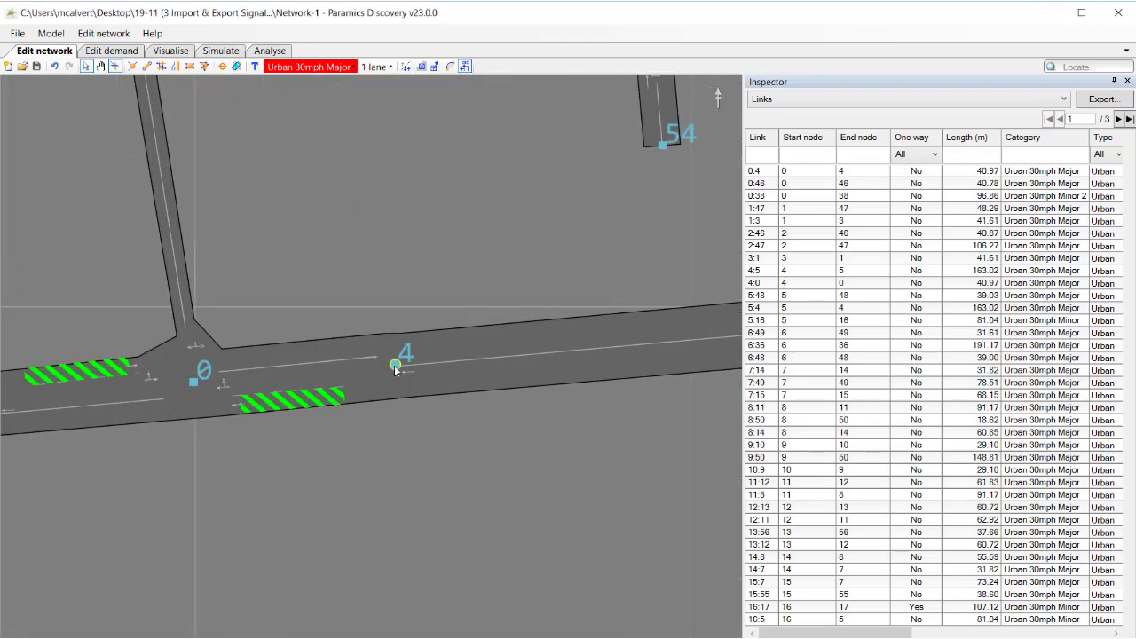
right_click(395, 366)
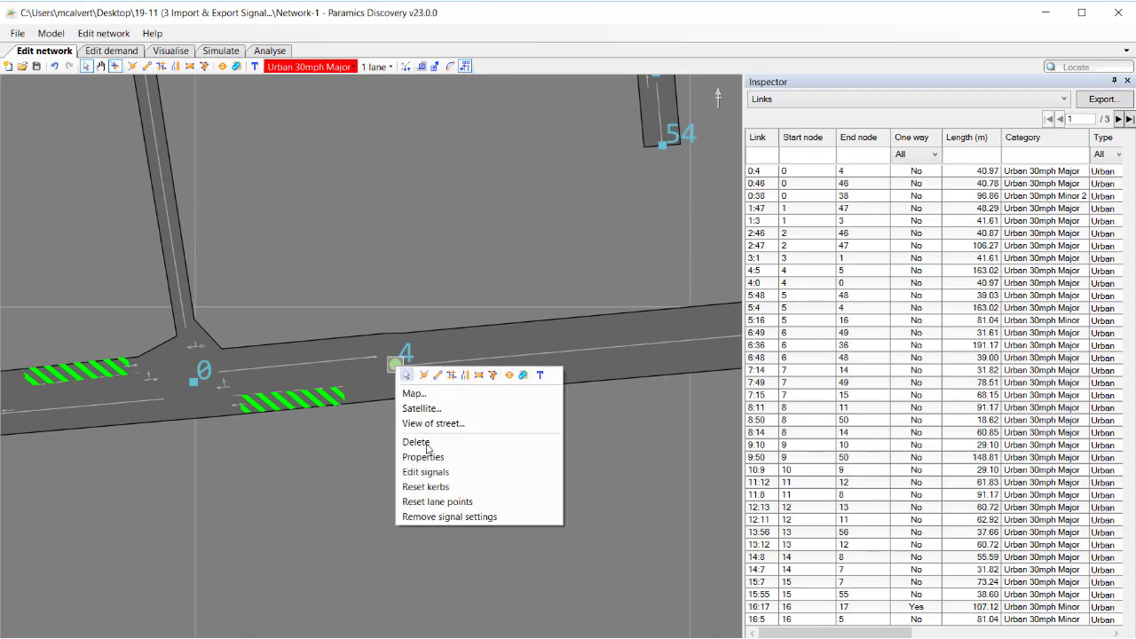
click(432, 473)
drag(458, 163, 387, 24)
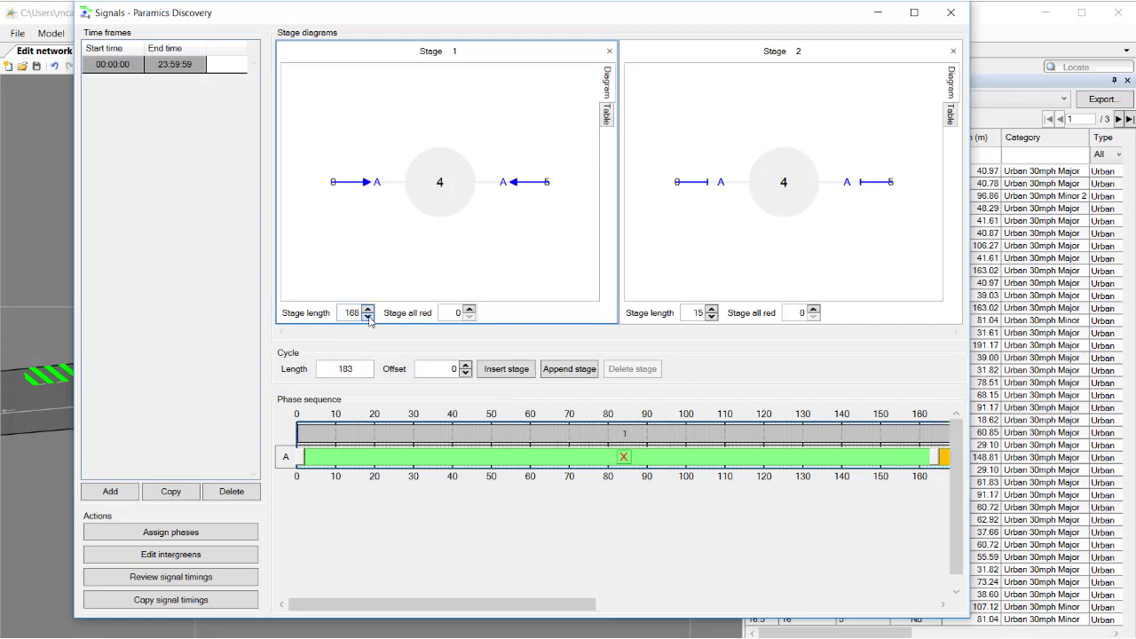
Try adjusting Stage 1's all red time and the cycle offset, returning both to 0
click(469, 310)
click(469, 317)
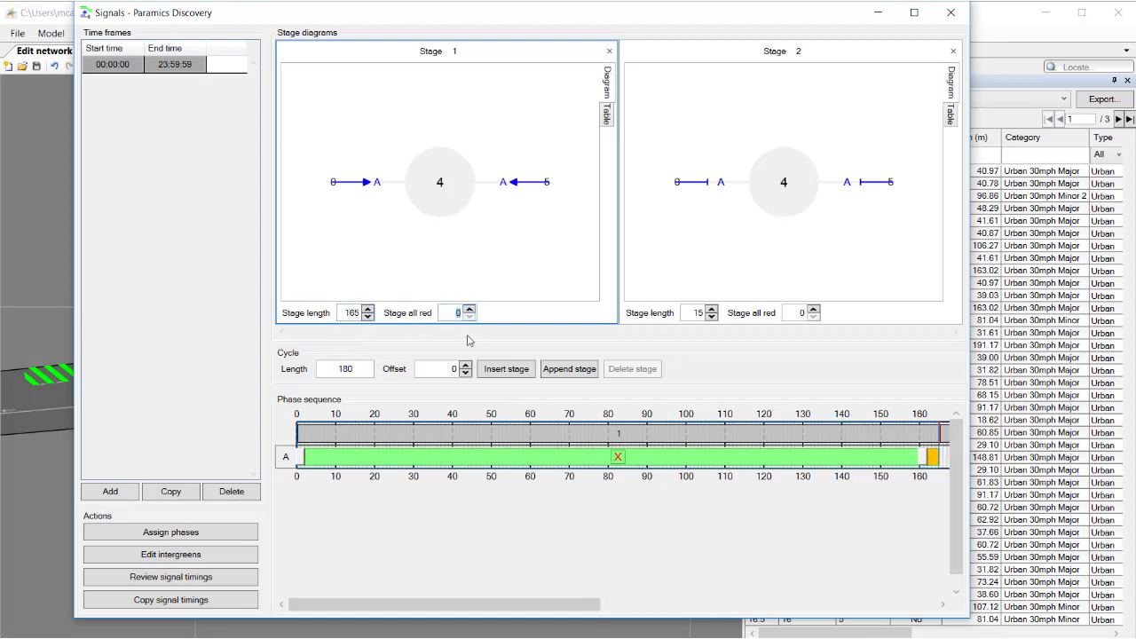
click(465, 365)
click(465, 365)
click(465, 365)
click(466, 373)
click(466, 373)
click(466, 374)
Shorten phase A's green in the phase sequence so that it starts at 9 and ends at 148
mouse_move(390, 440)
mouse_move(373, 468)
drag(302, 459, 330, 459)
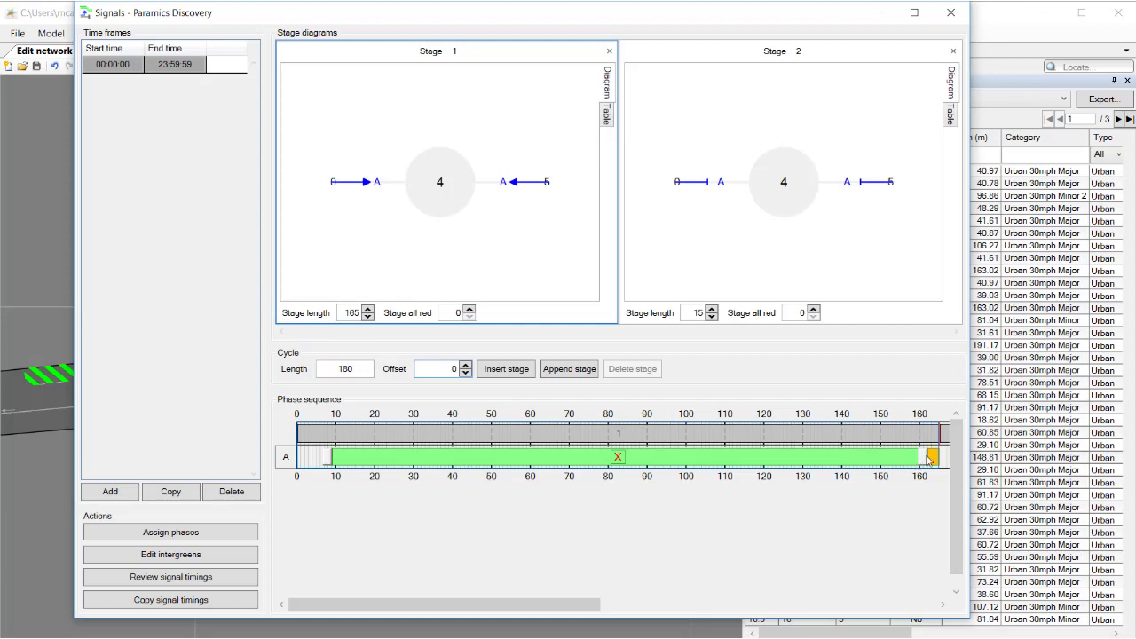
drag(923, 460, 866, 463)
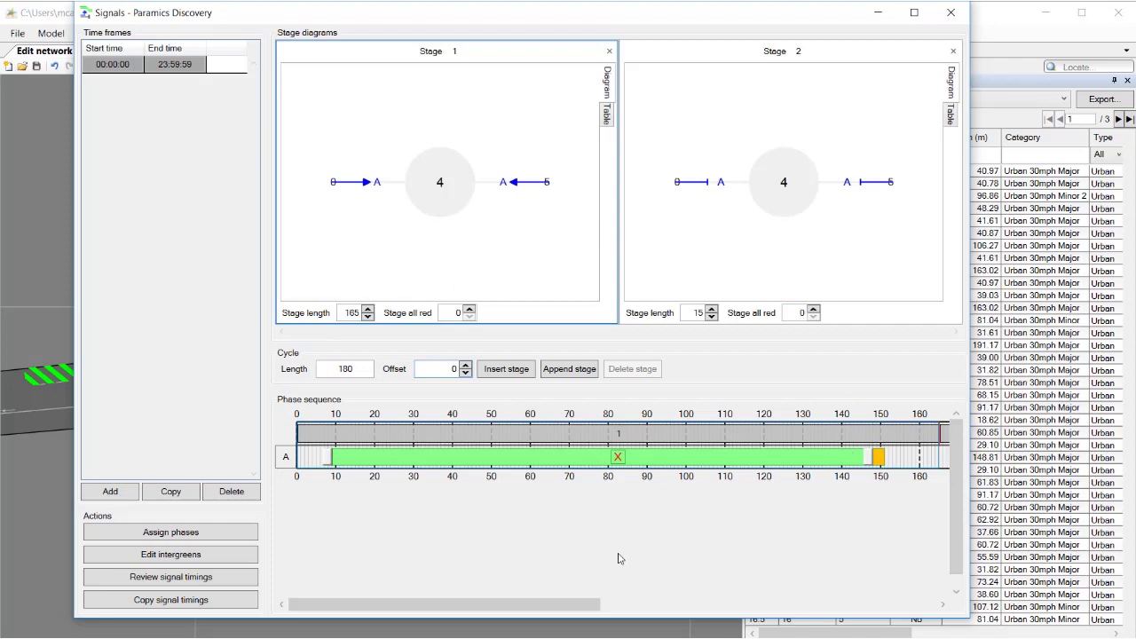
Open the signal timings review for junction 4 and set cycle offset to 2, stage length to 168 and stage all red to 3
click(234, 577)
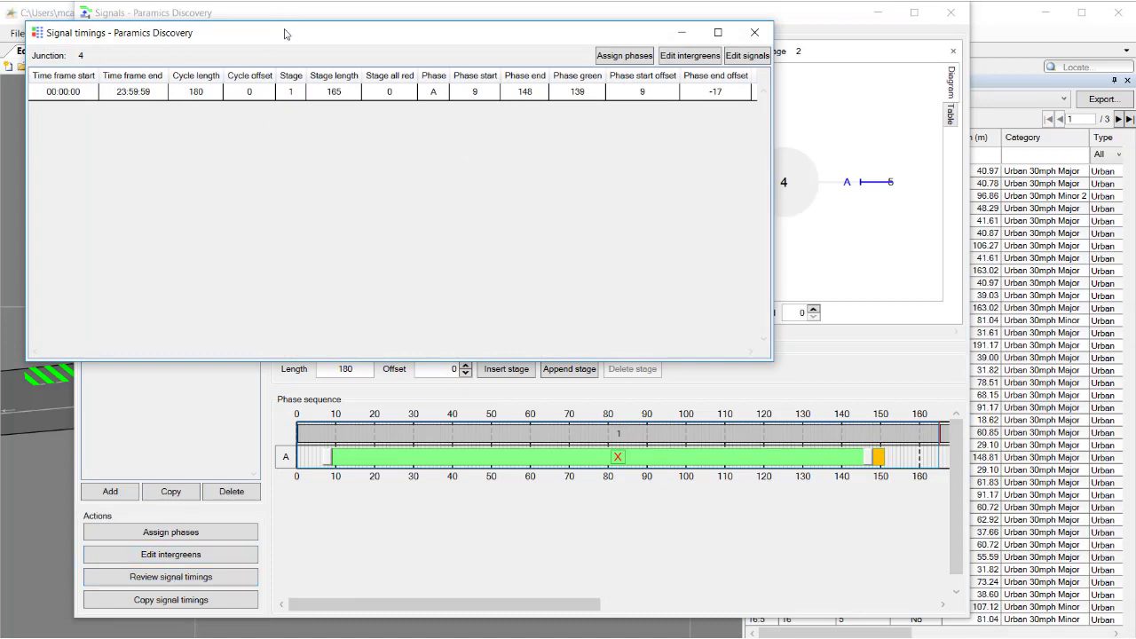
drag(285, 35, 391, 194)
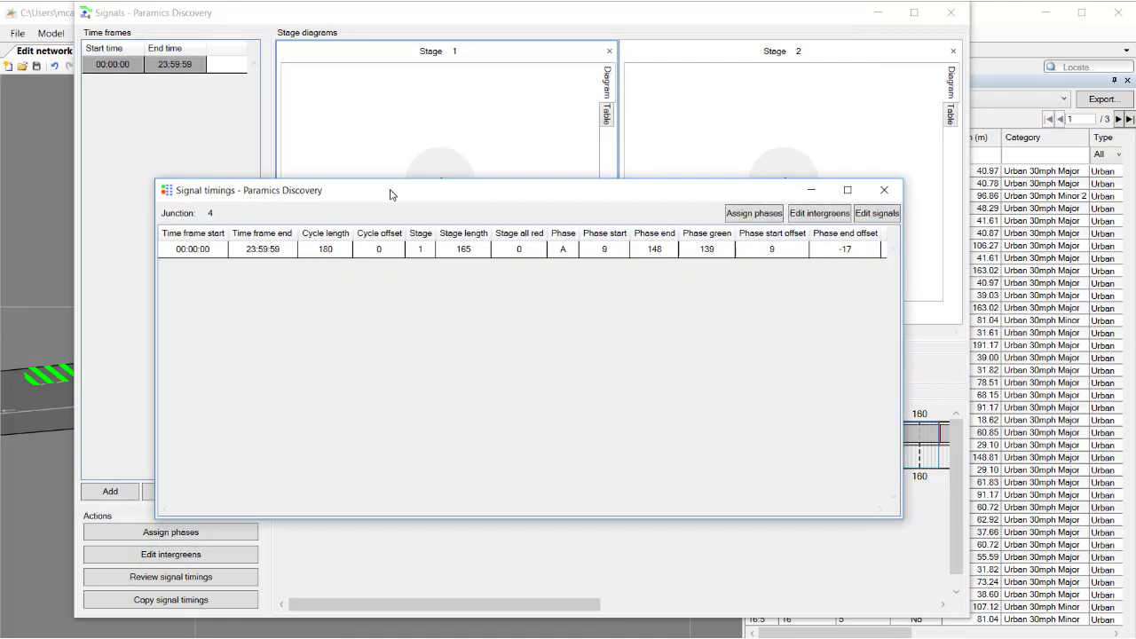
click(382, 249)
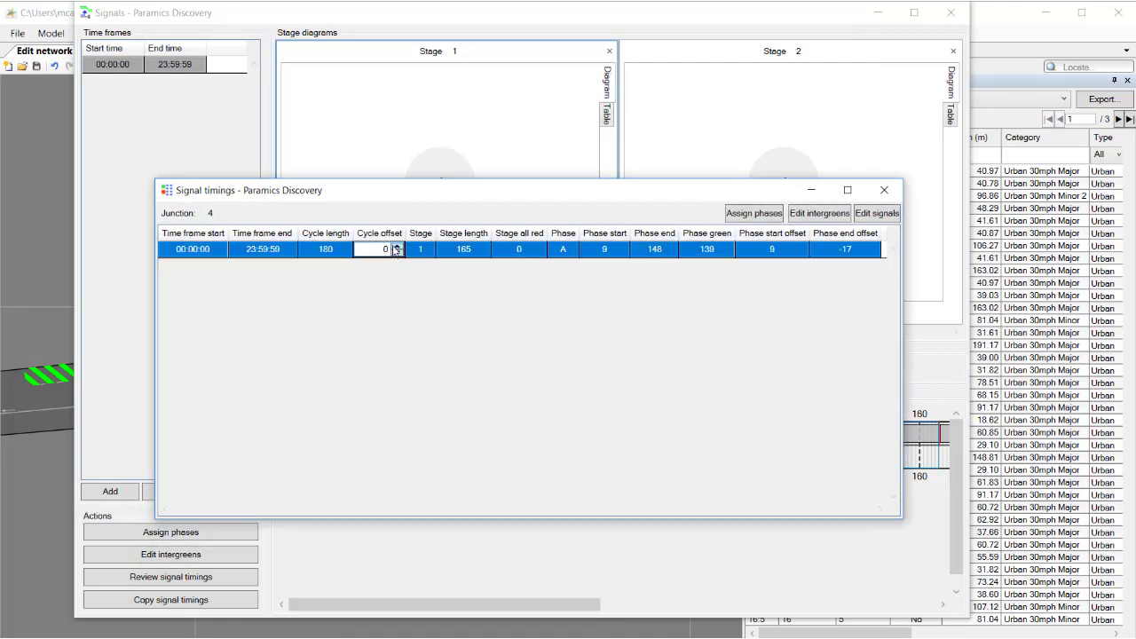
click(397, 248)
click(396, 248)
click(468, 252)
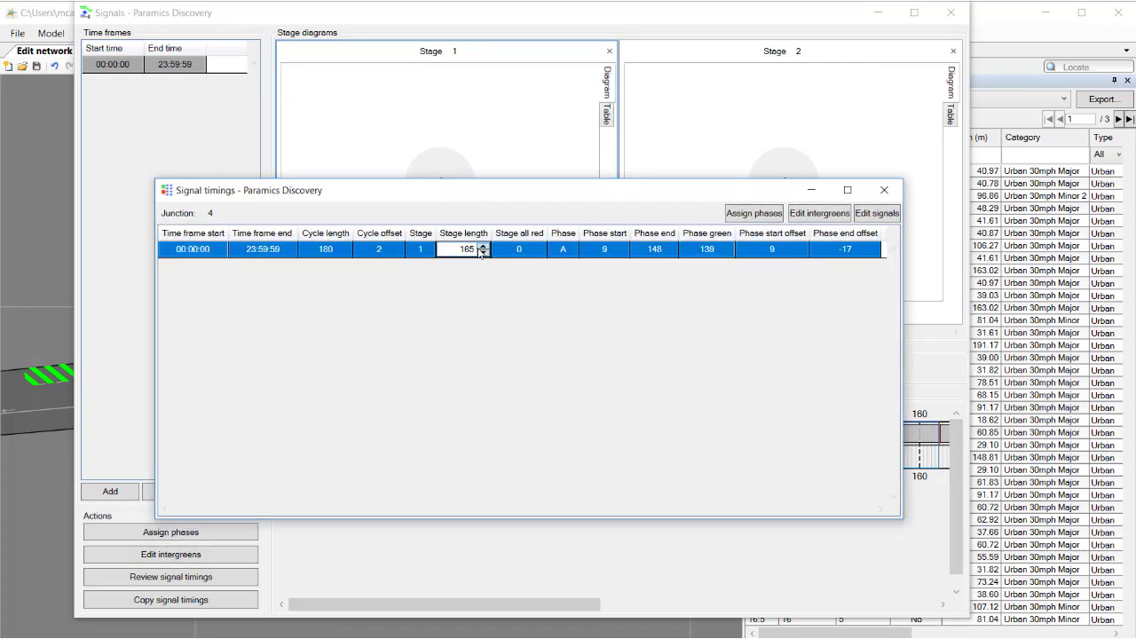
click(523, 250)
click(537, 247)
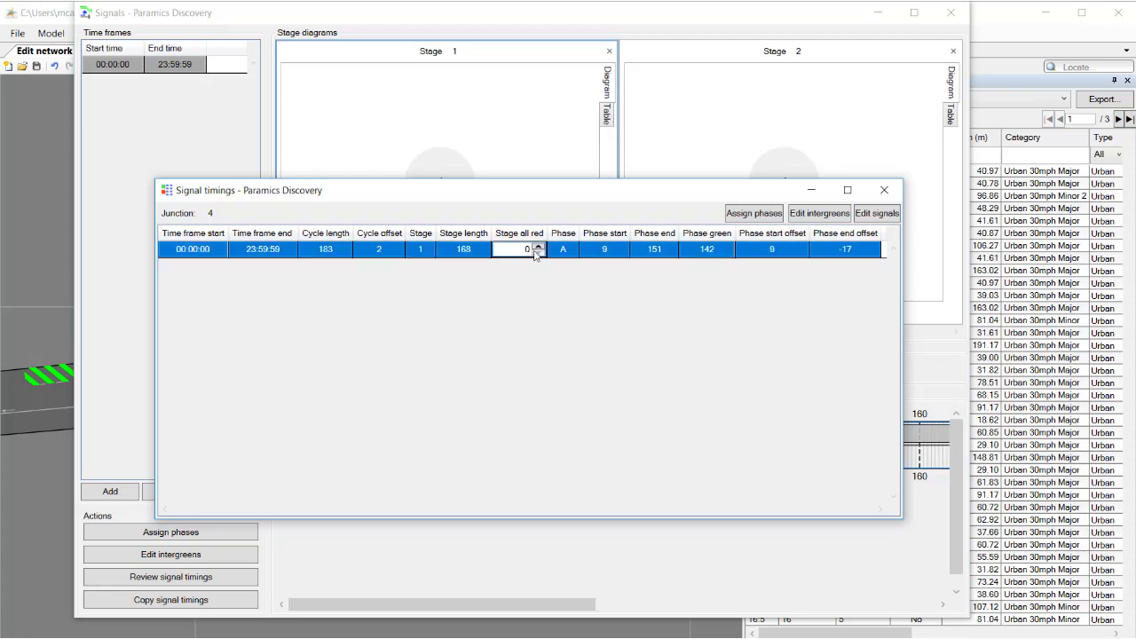
click(537, 247)
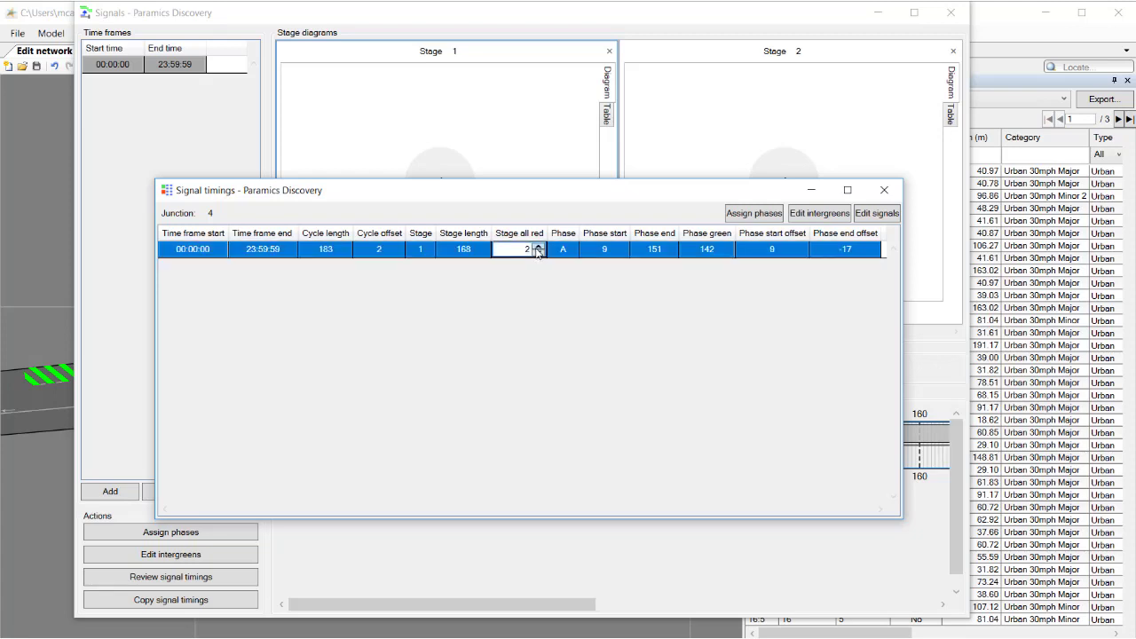
Set phase A's start offset to 12 and end offset to -21, then close the signal timings table
click(779, 249)
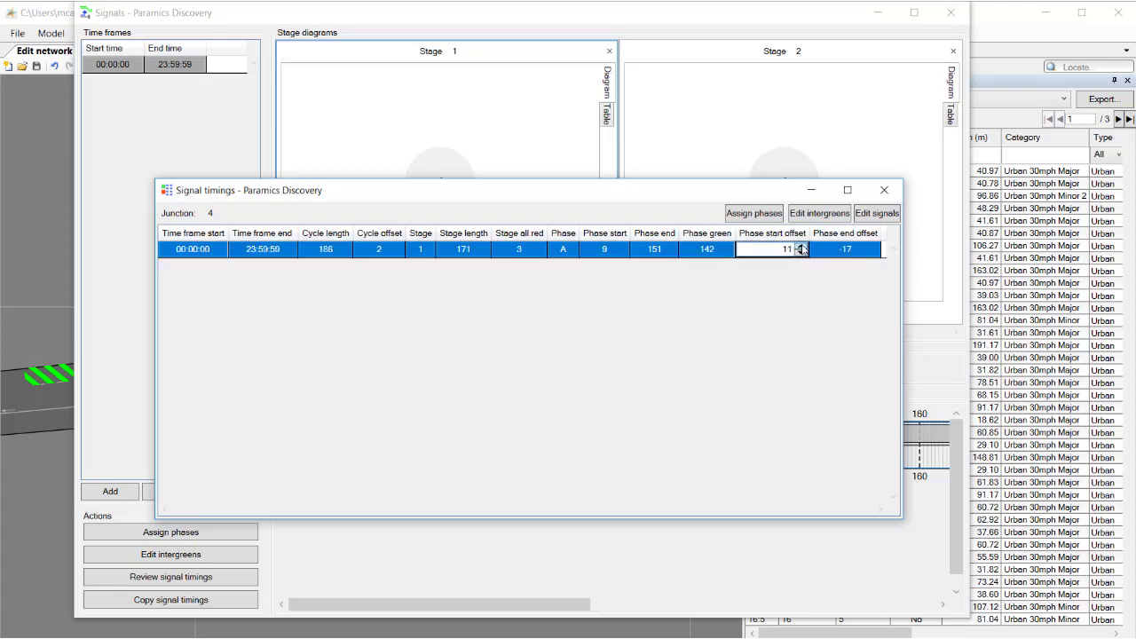
click(801, 248)
click(838, 249)
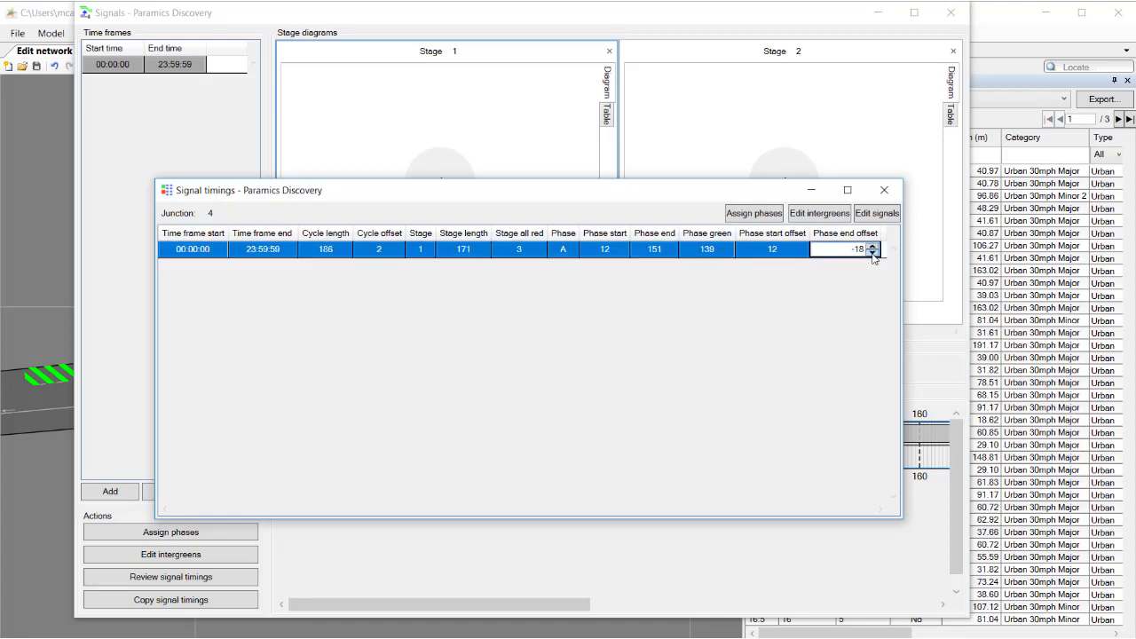
key(Return)
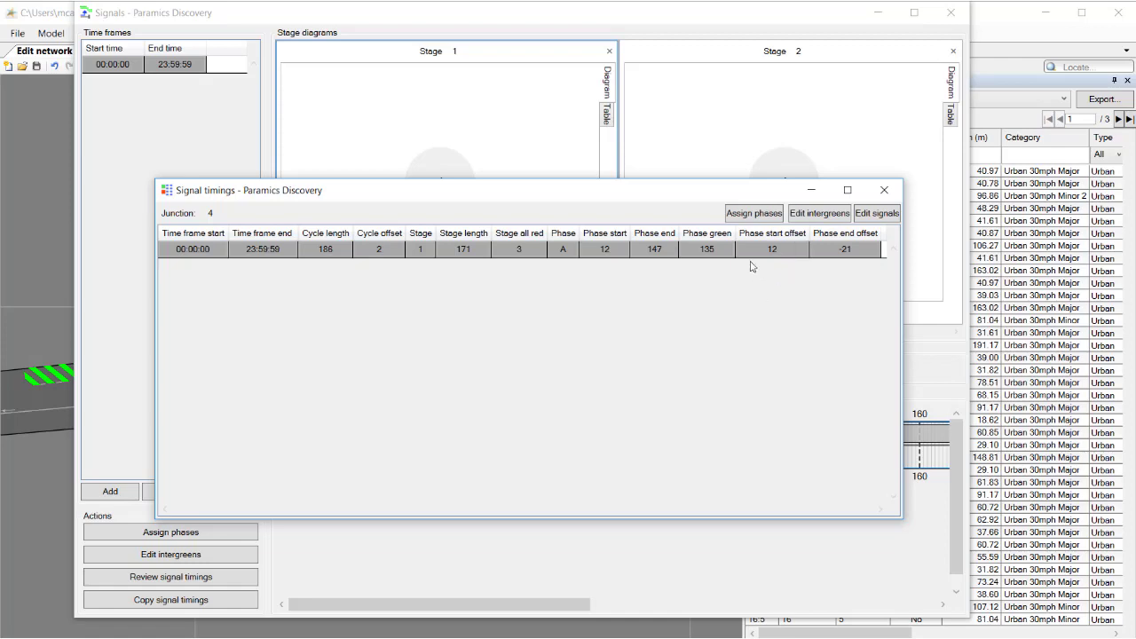
click(885, 191)
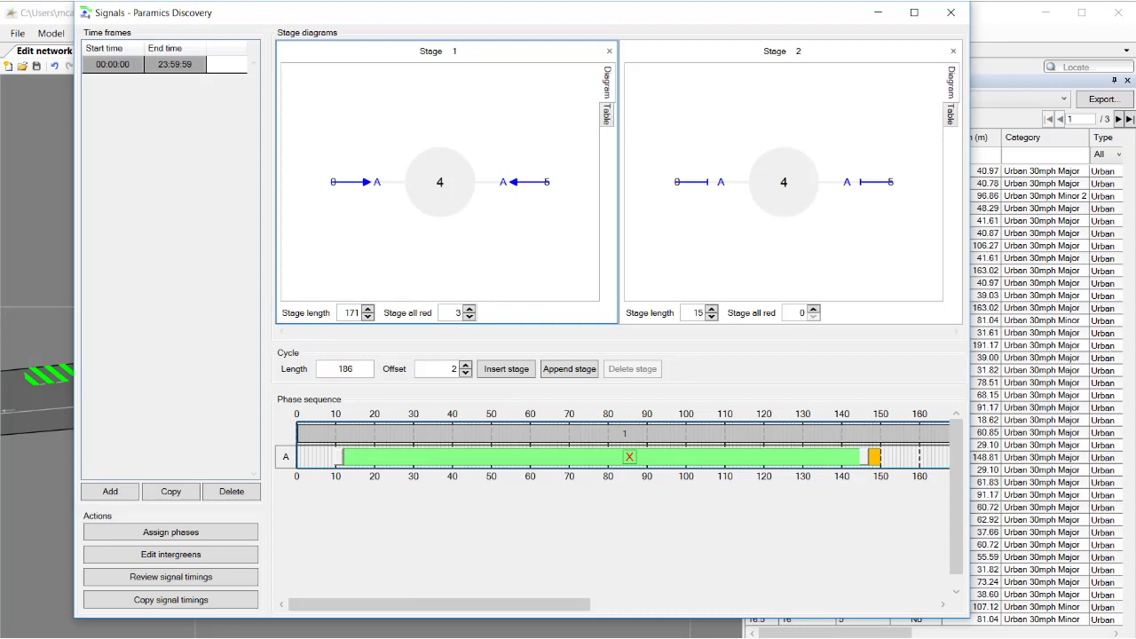
Switch to Network-1 Signal timings.csv in Excel and set junction 4's cycle offset to 10, stage length to 200 and stage all red to 10
click(366, 638)
click(325, 618)
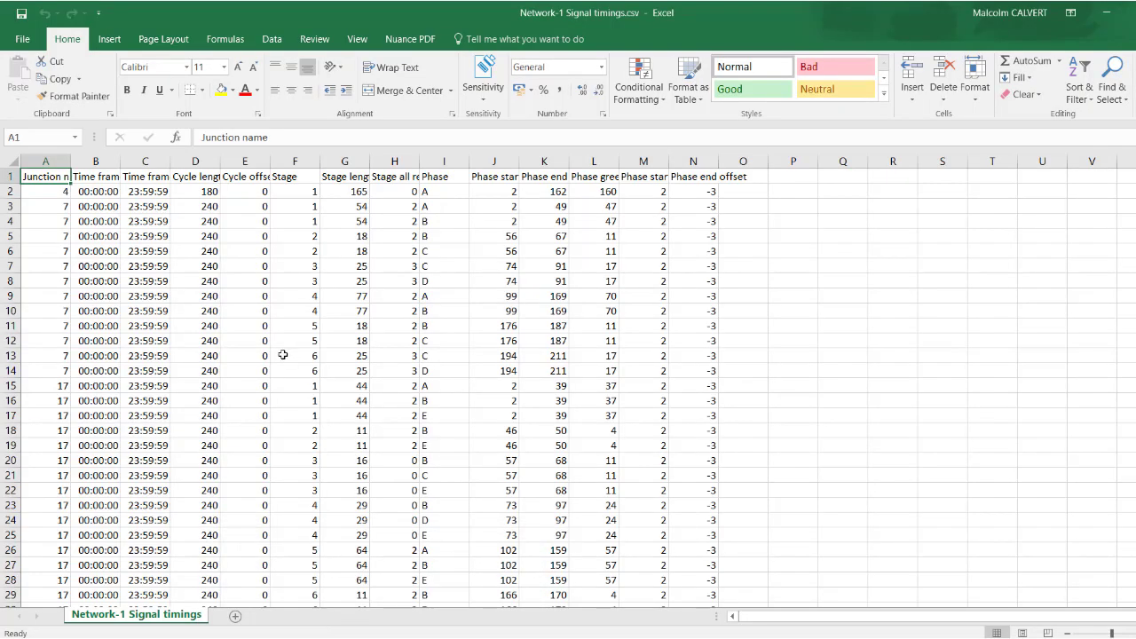
click(258, 217)
click(250, 196)
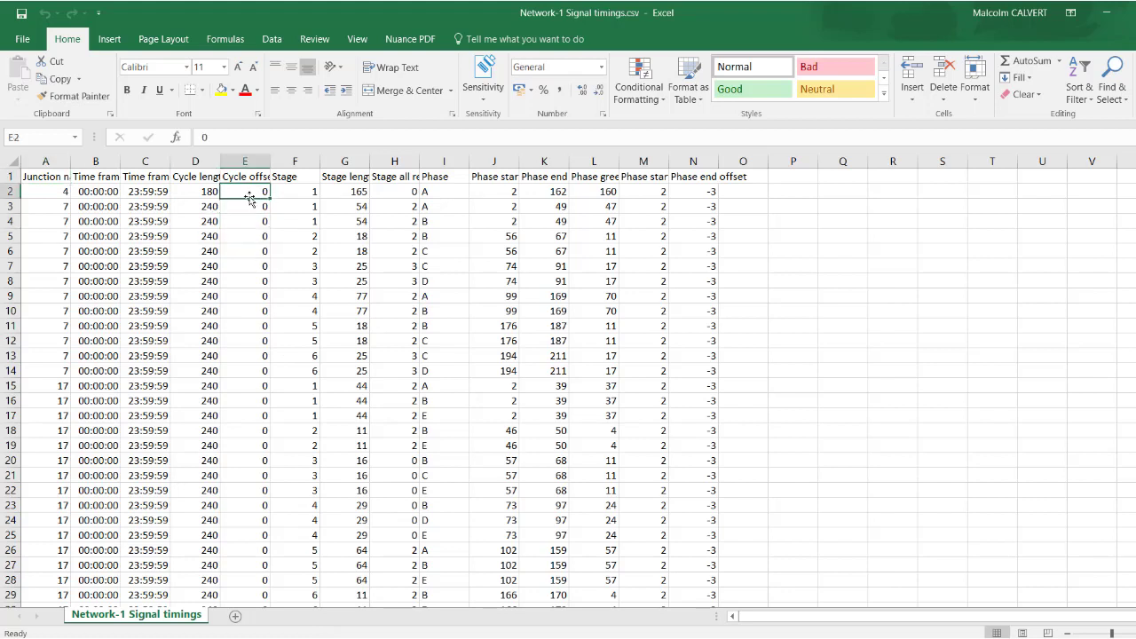
text(10)
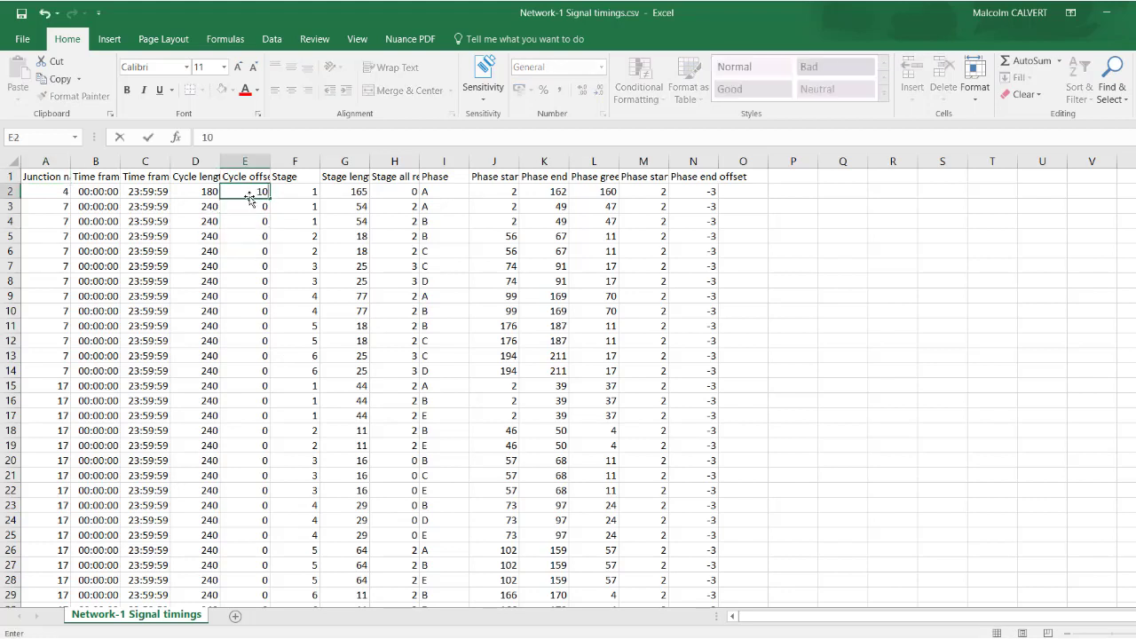
click(346, 194)
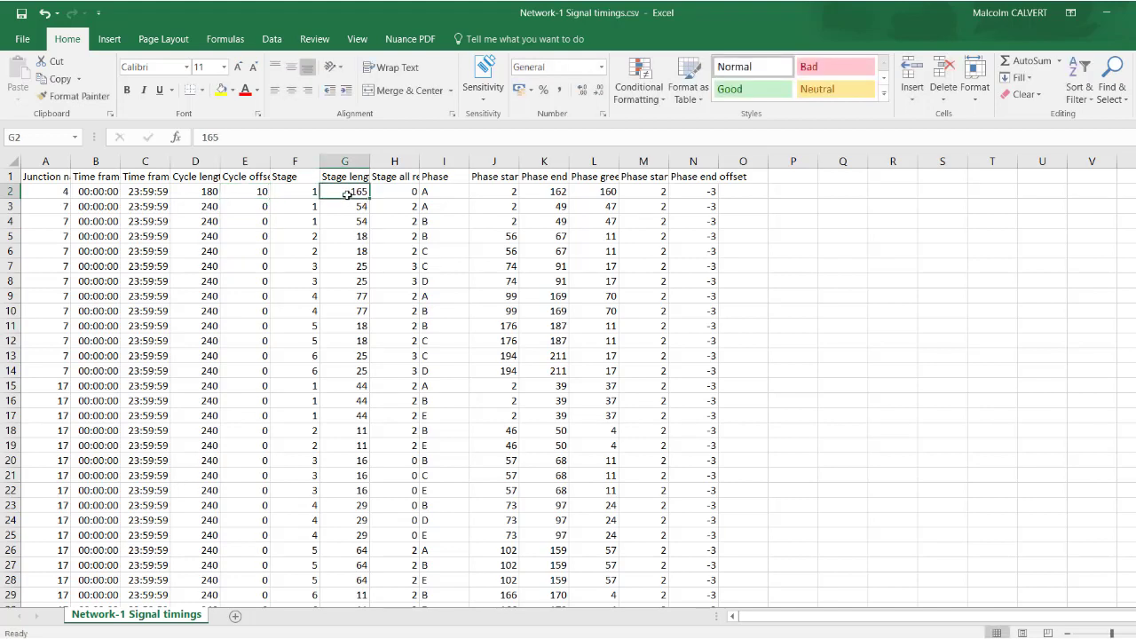
text(200)
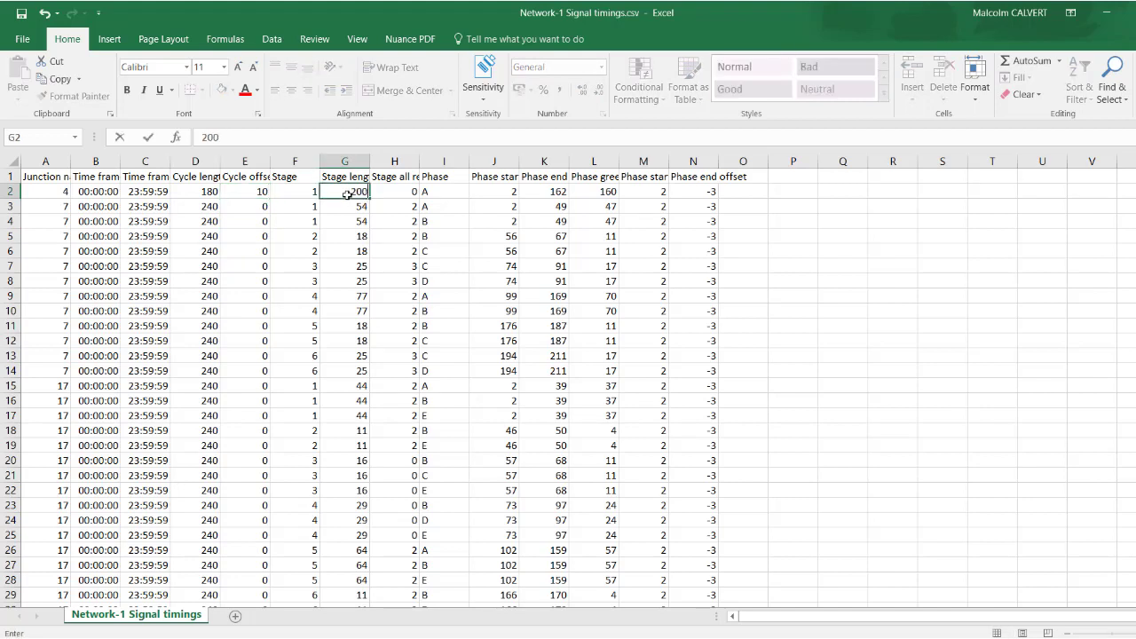
click(380, 195)
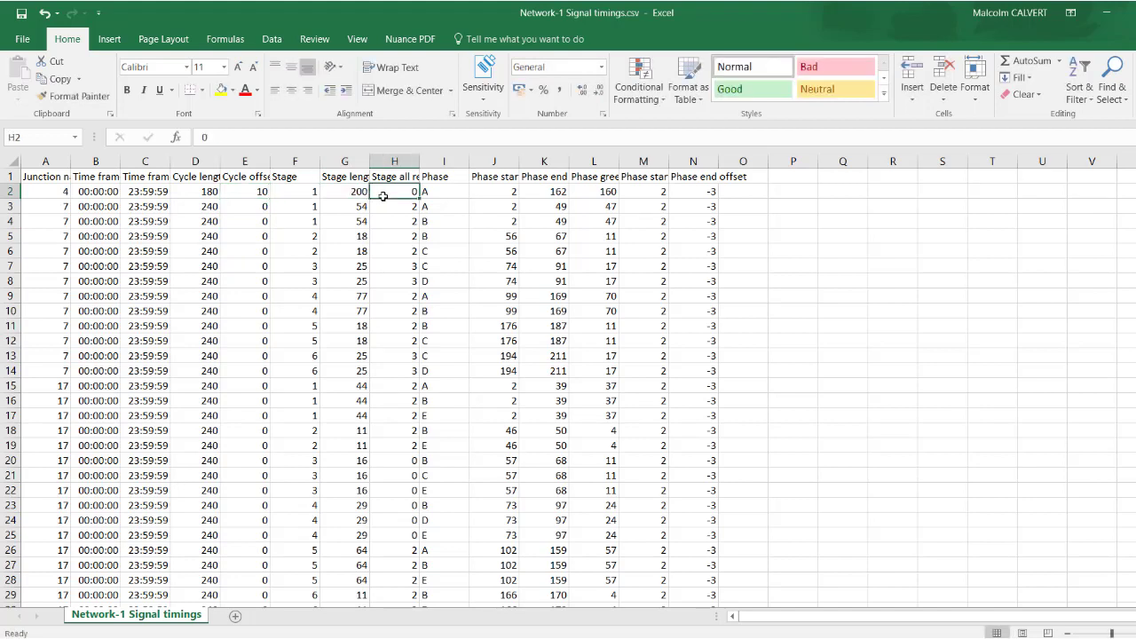
text(10)
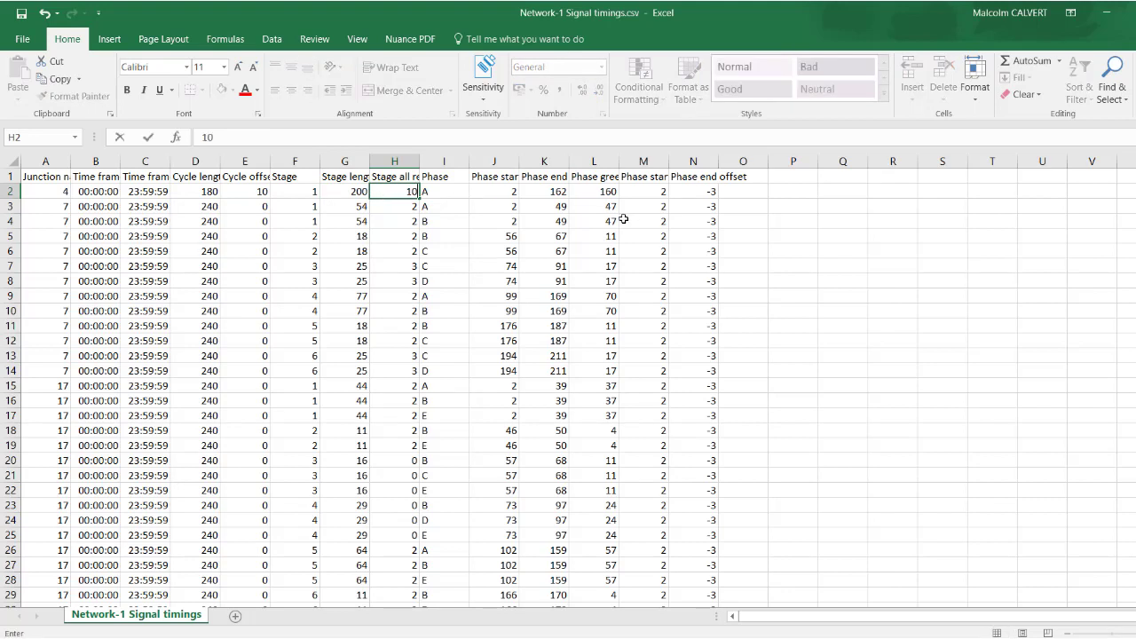
Set junction 4's phase start offset to 20 and phase end offset to -20 in row 2
click(654, 194)
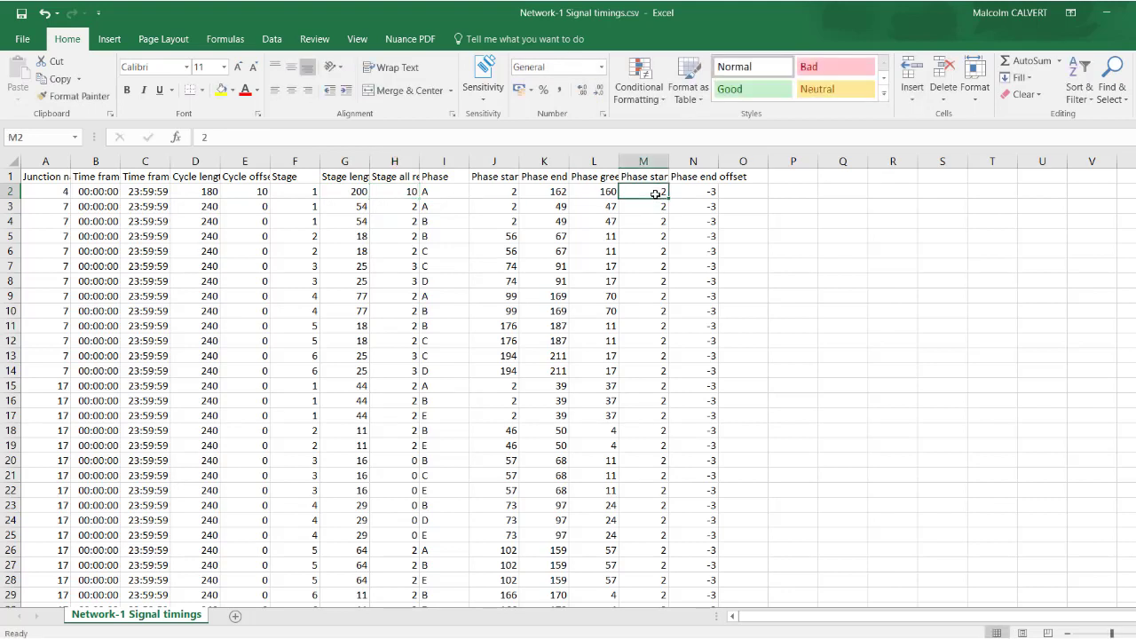
double_click(655, 193)
text(0)
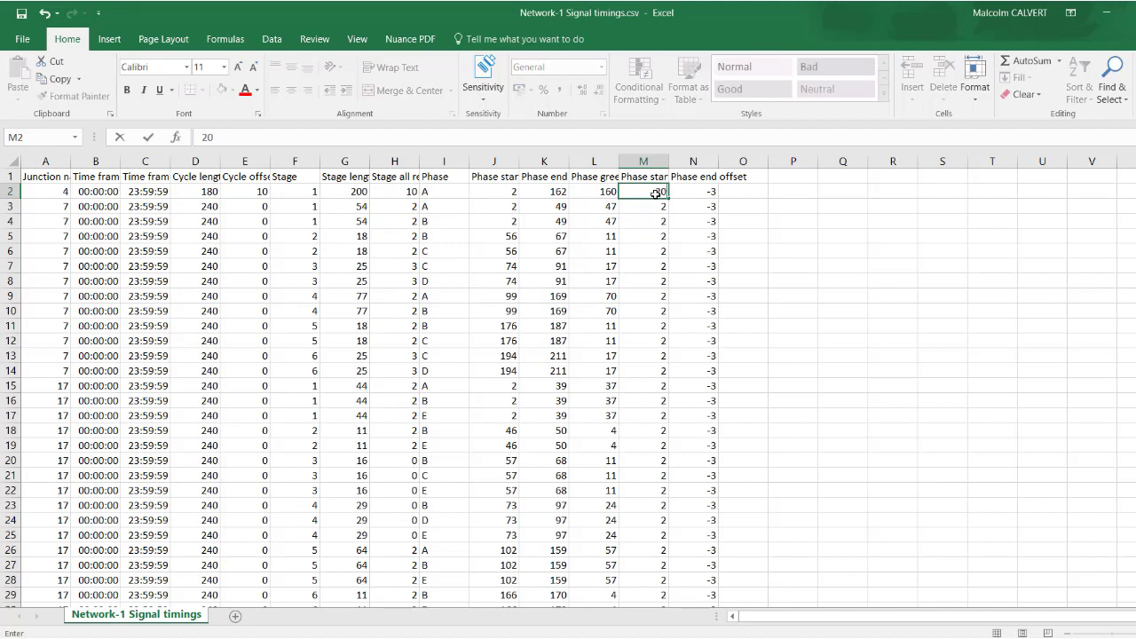
click(695, 192)
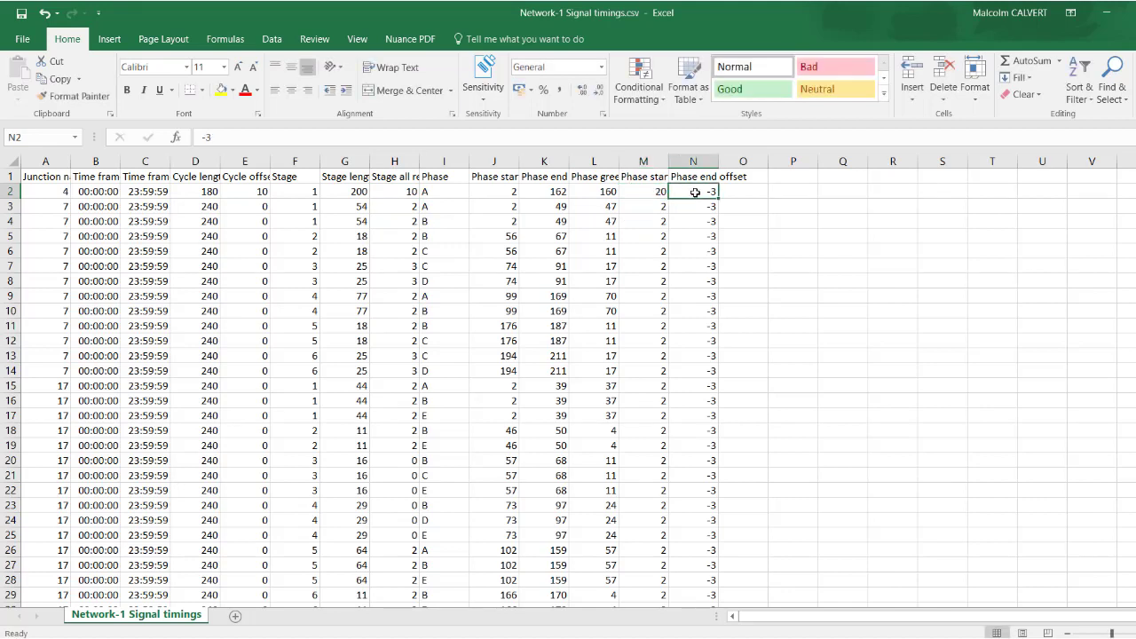
text(-20)
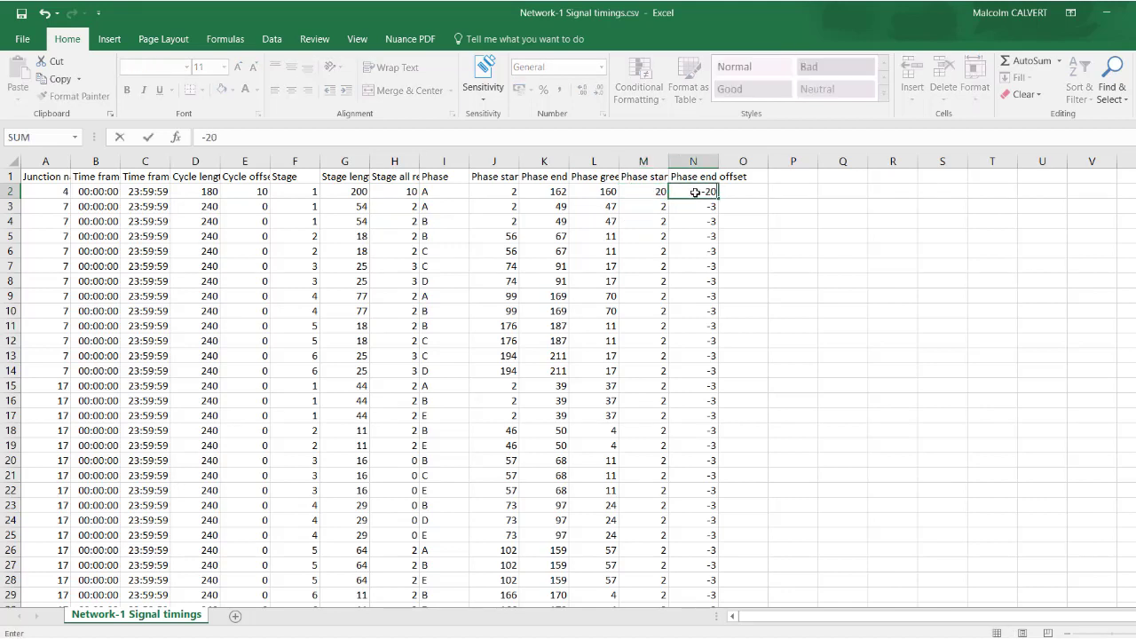
click(730, 208)
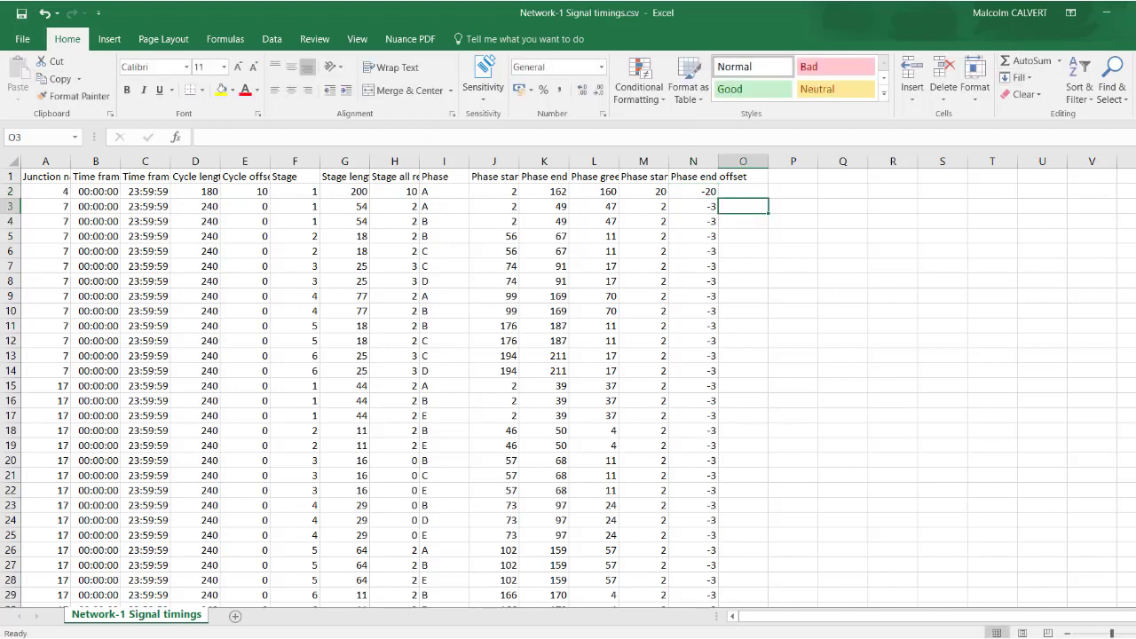
Switch back to Paramics Discovery and import the signal timings from Network-1 Signal timings.csv for all listed junctions
key(alt+Tab)
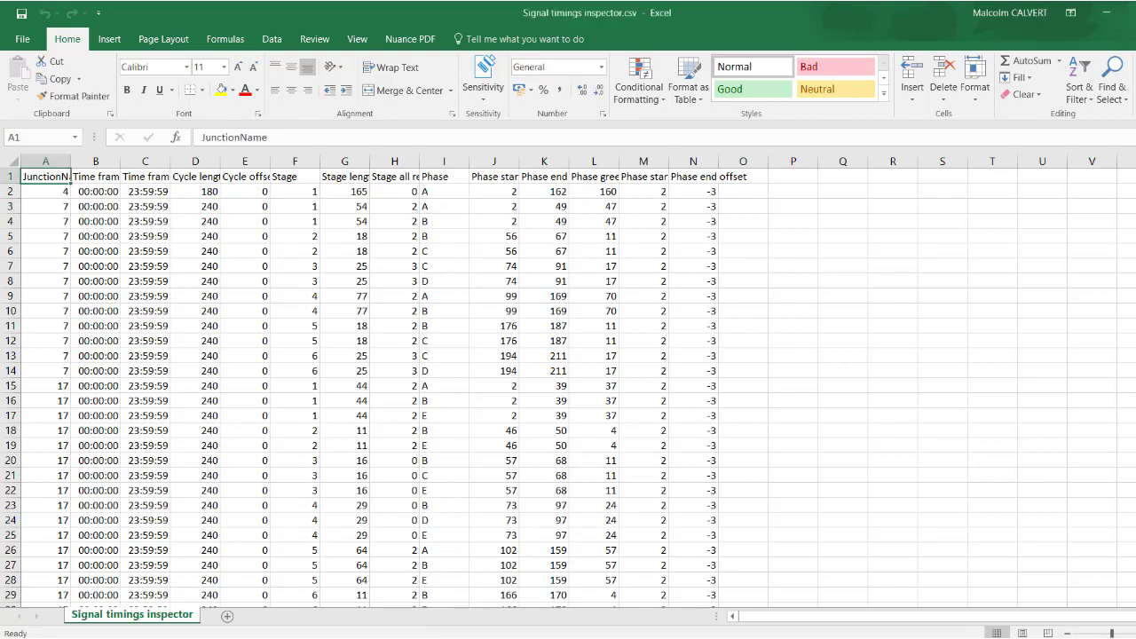
click(324, 608)
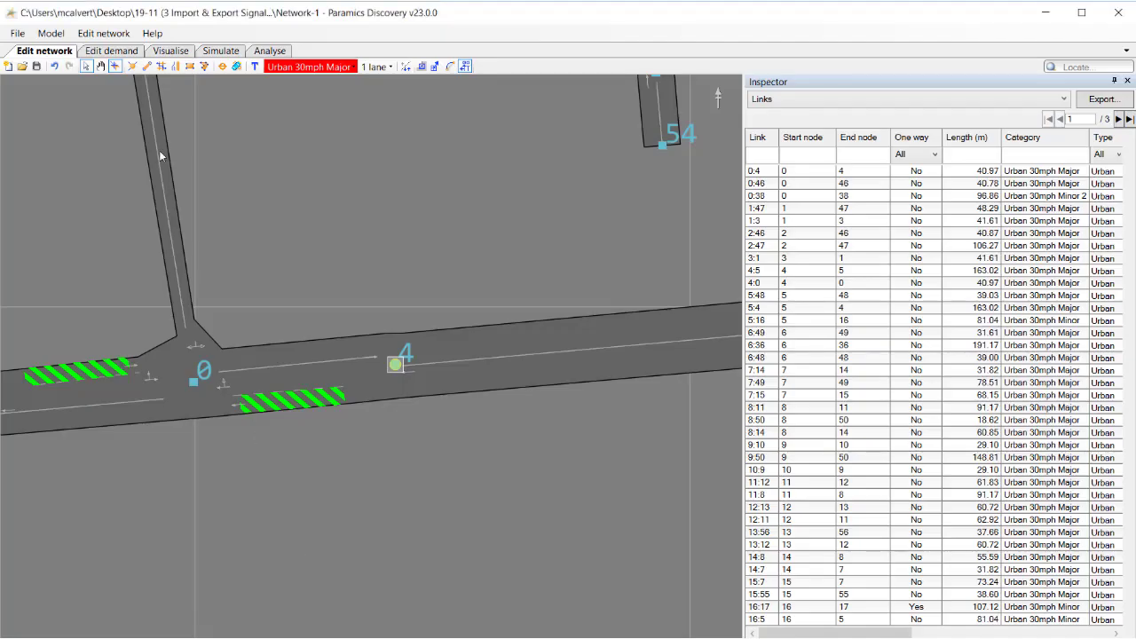
click(121, 36)
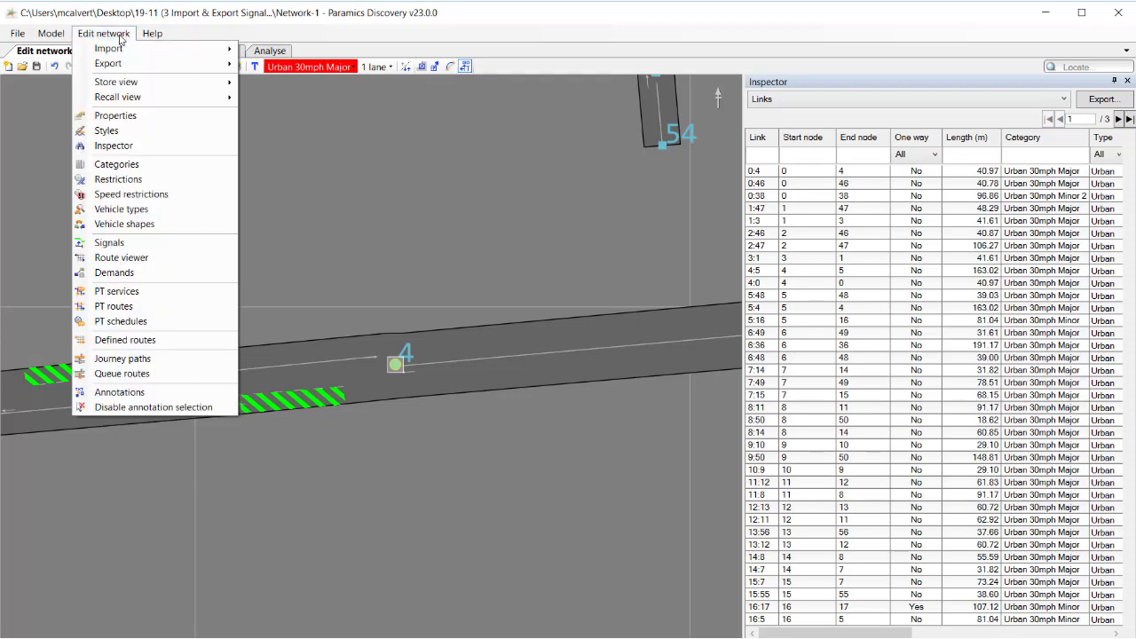
mouse_move(122, 53)
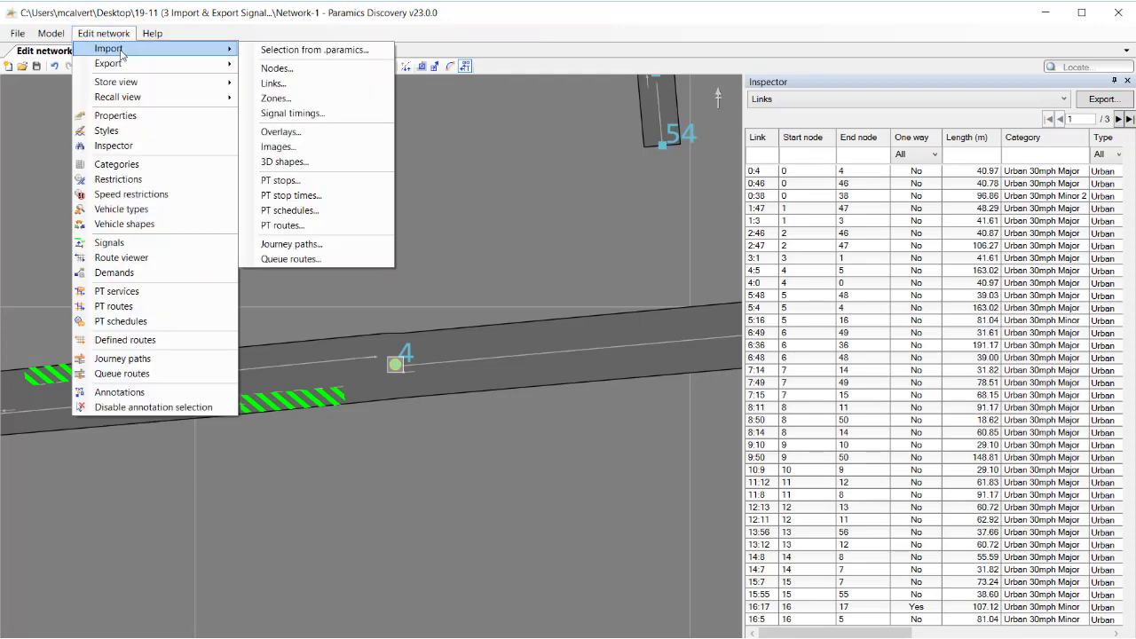
click(282, 114)
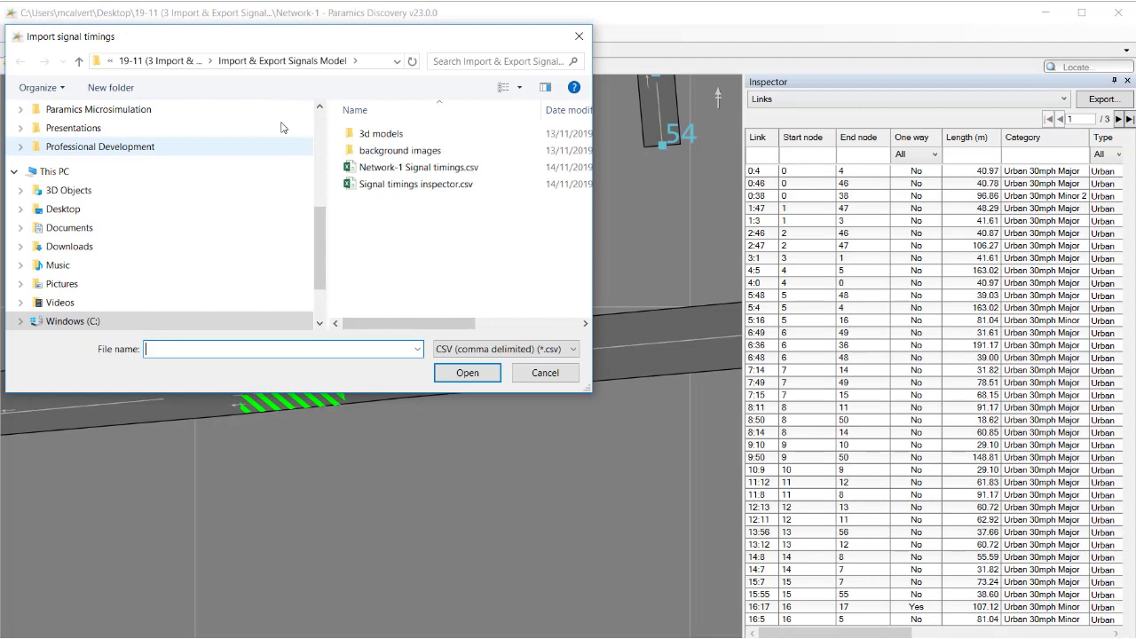
click(406, 167)
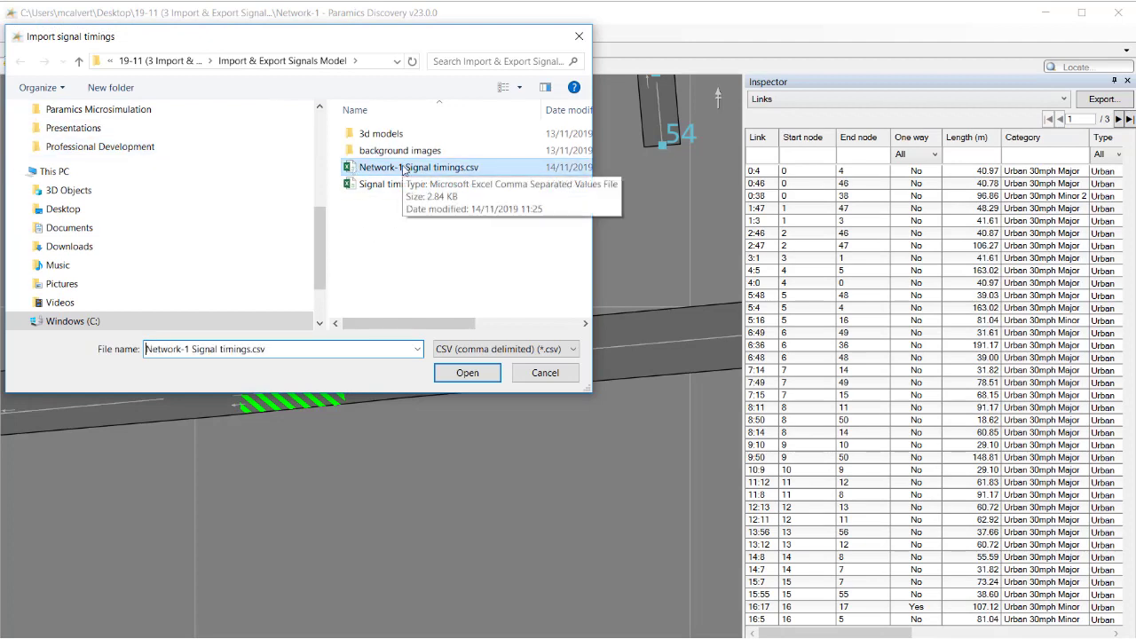
click(470, 374)
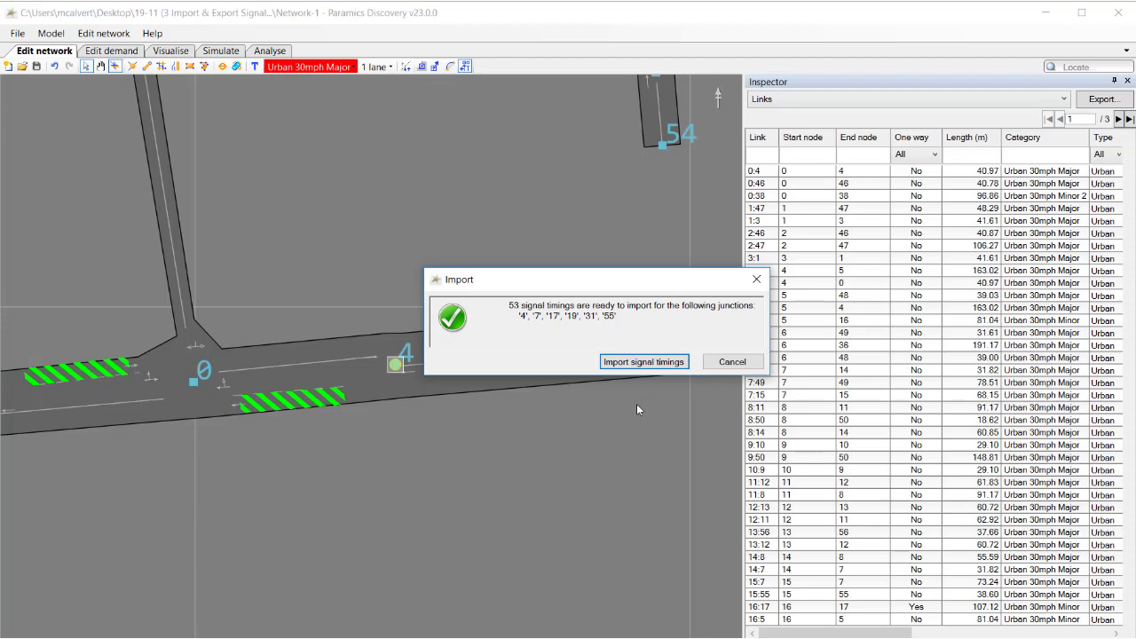
click(644, 362)
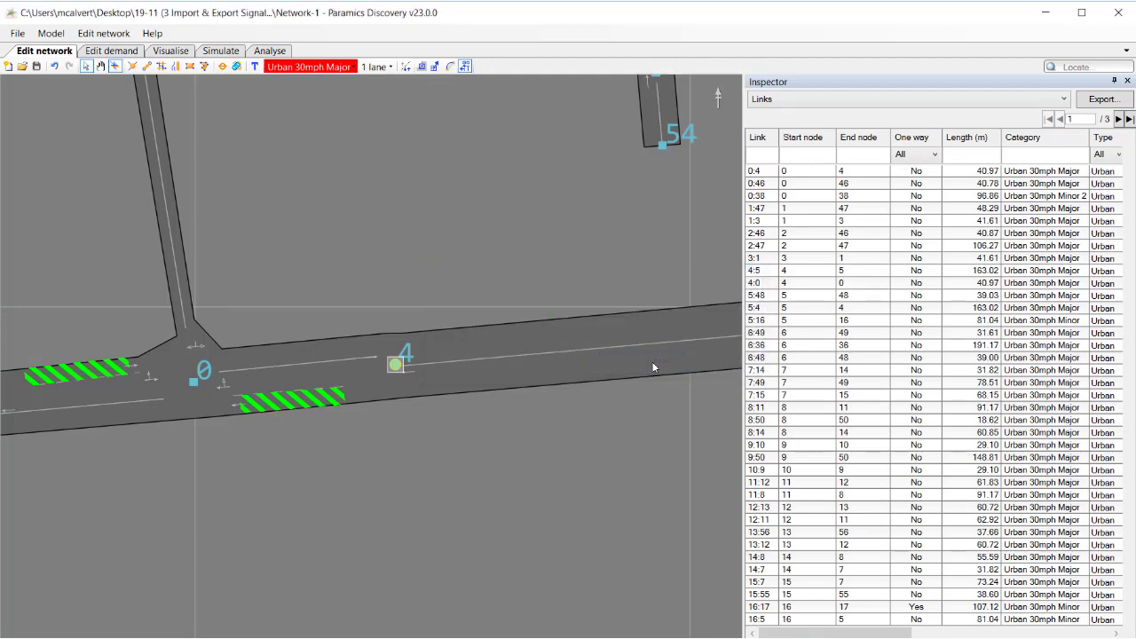
Bring up the signals editor for node 4 and review its imported stage, cycle and phase timings in the signal timings table
mouse_move(459, 616)
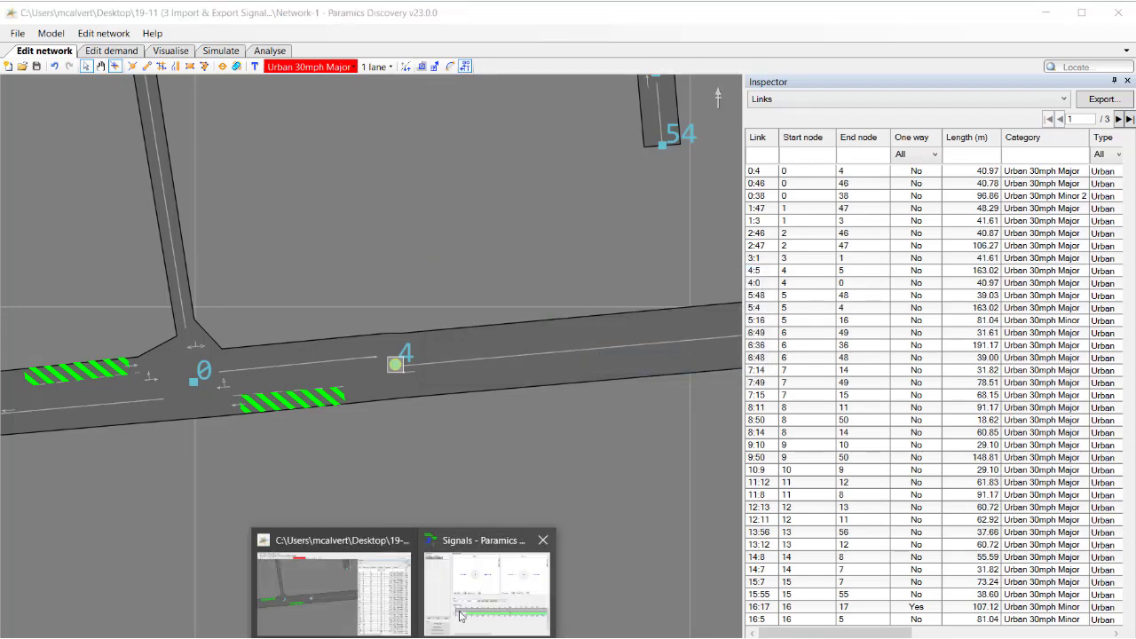
click(485, 590)
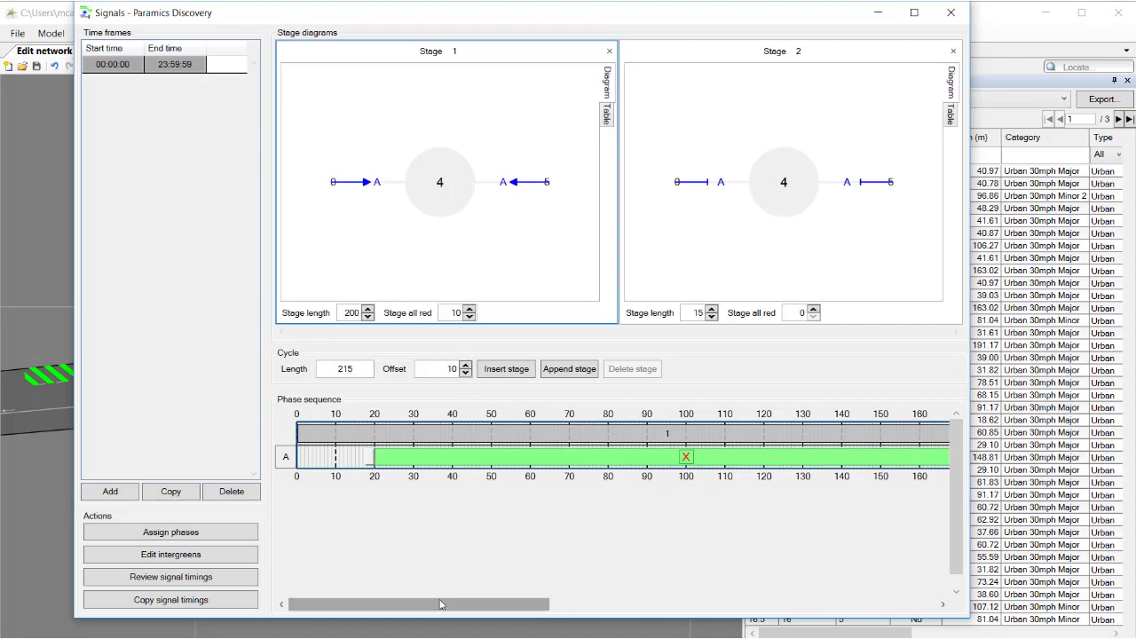
drag(436, 604, 317, 576)
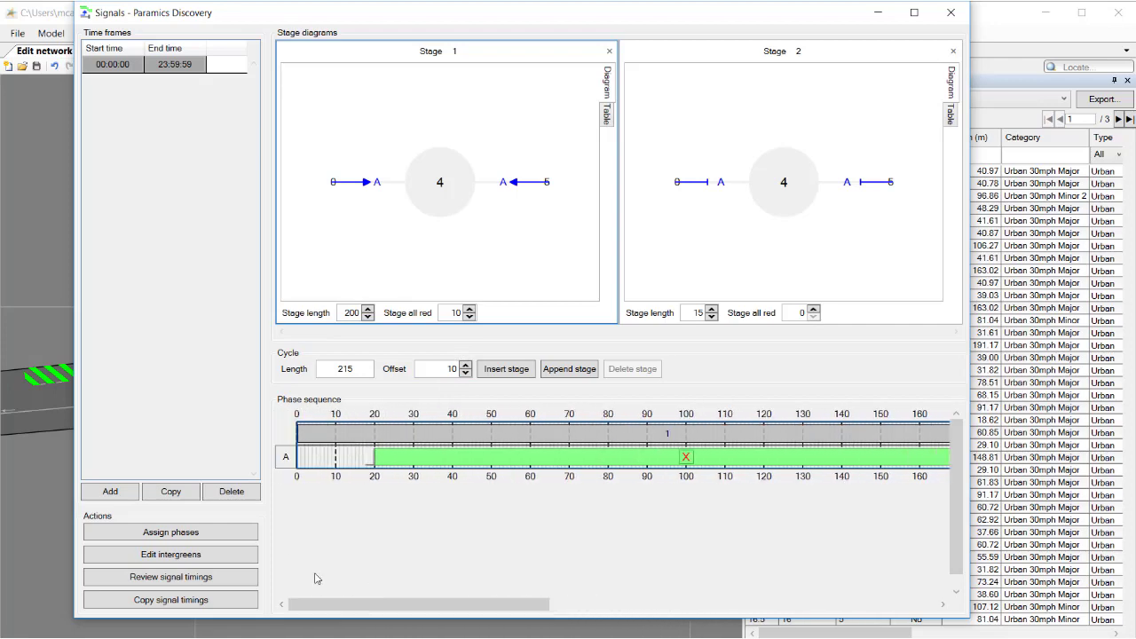
click(171, 577)
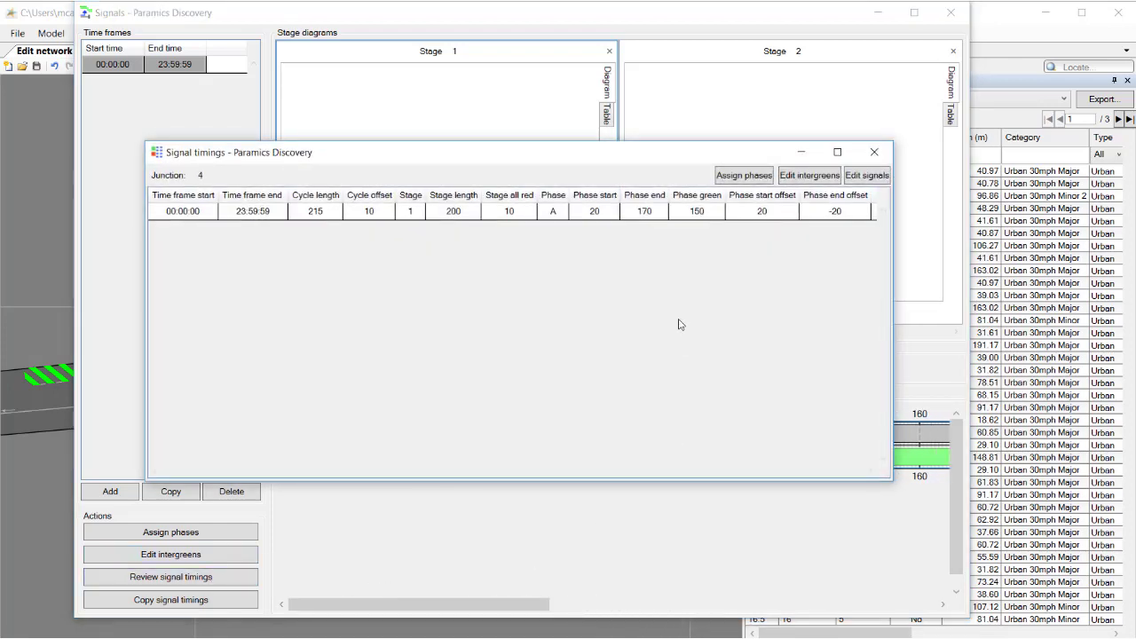